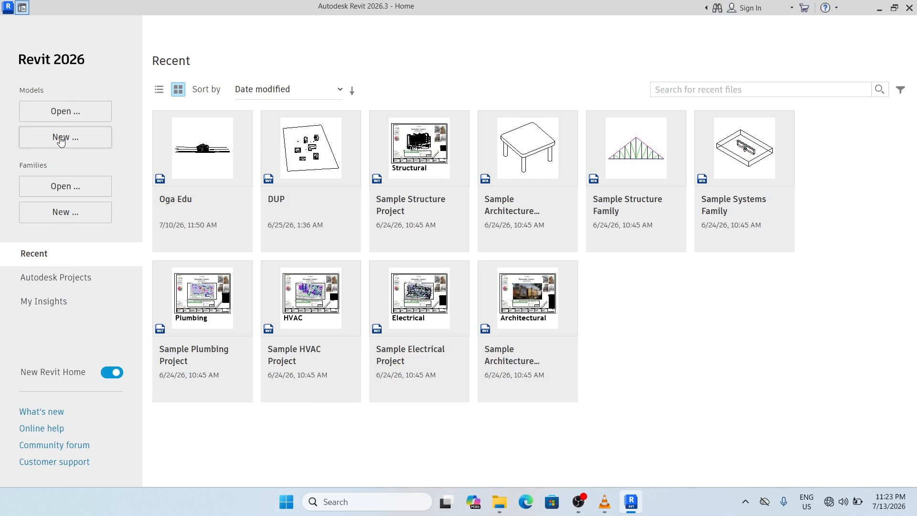
Create a new project from the Metric Multi-discipline template.
left_click(61, 140)
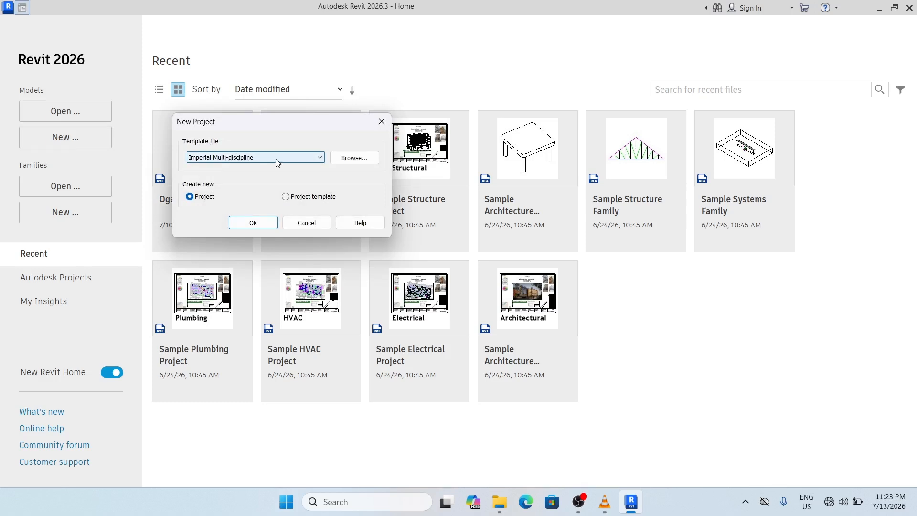
left_click(304, 161)
left_click(305, 161)
left_click(304, 161)
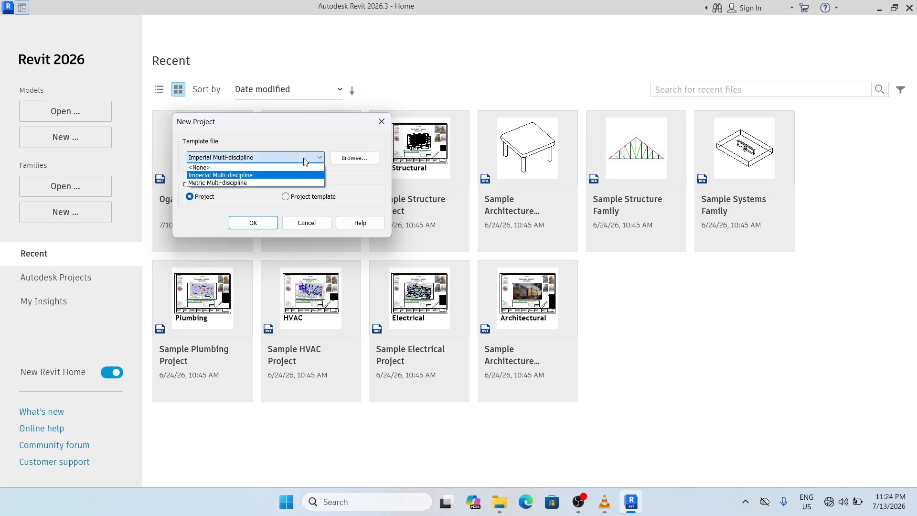
left_click(242, 184)
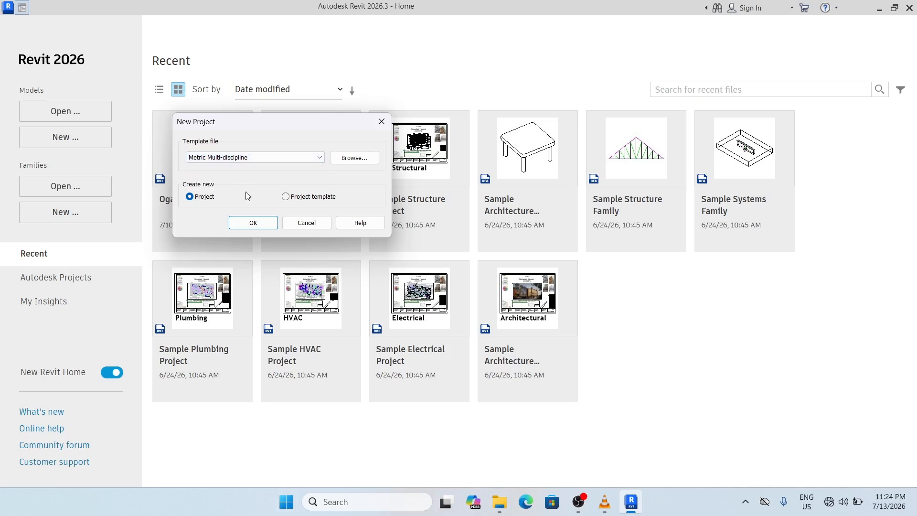
left_click(254, 223)
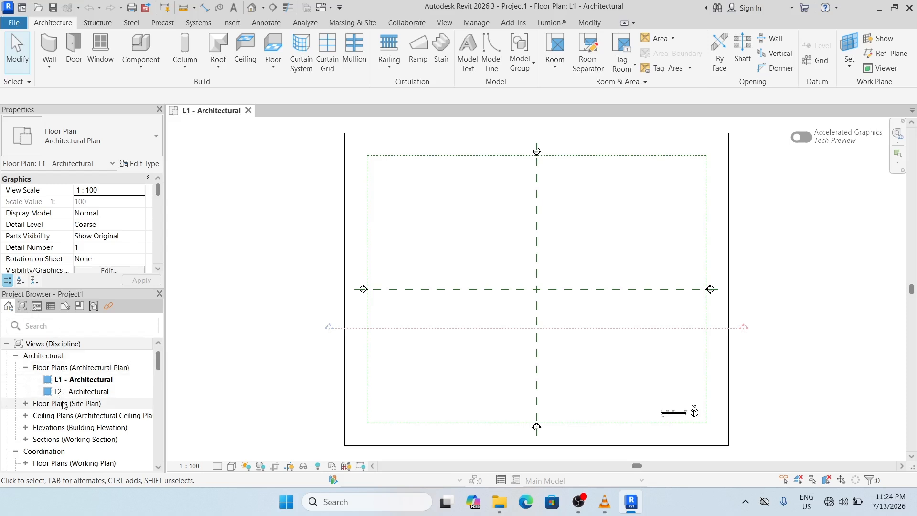
Open the South - Architectural building elevation view.
scroll(64, 405, "down", 15)
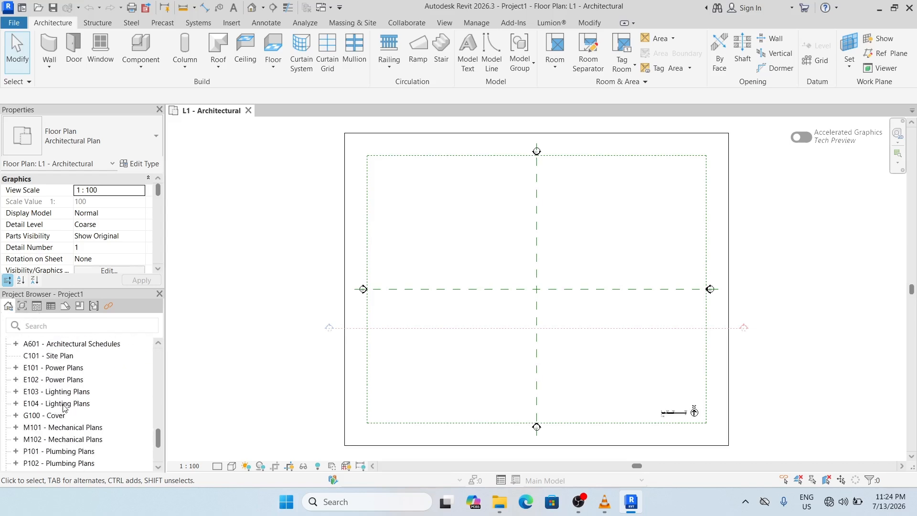
scroll(63, 407, "up", 15)
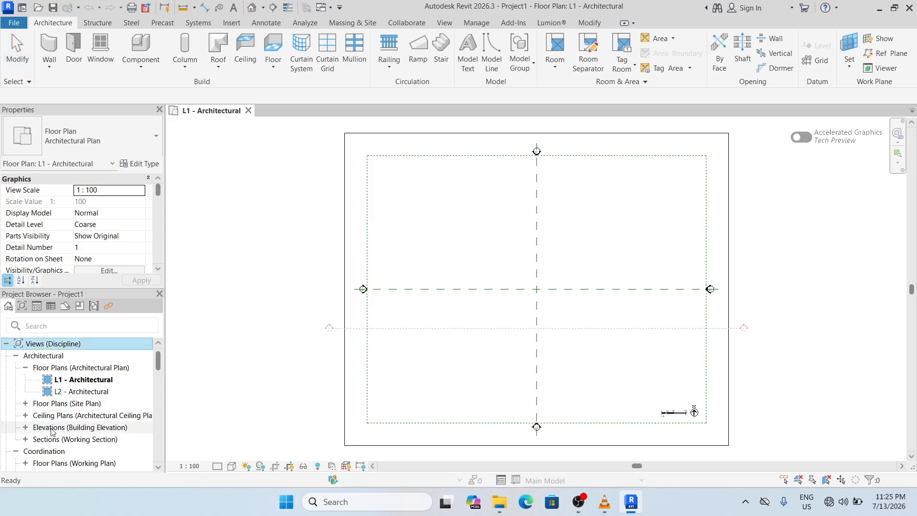
double_click(52, 431)
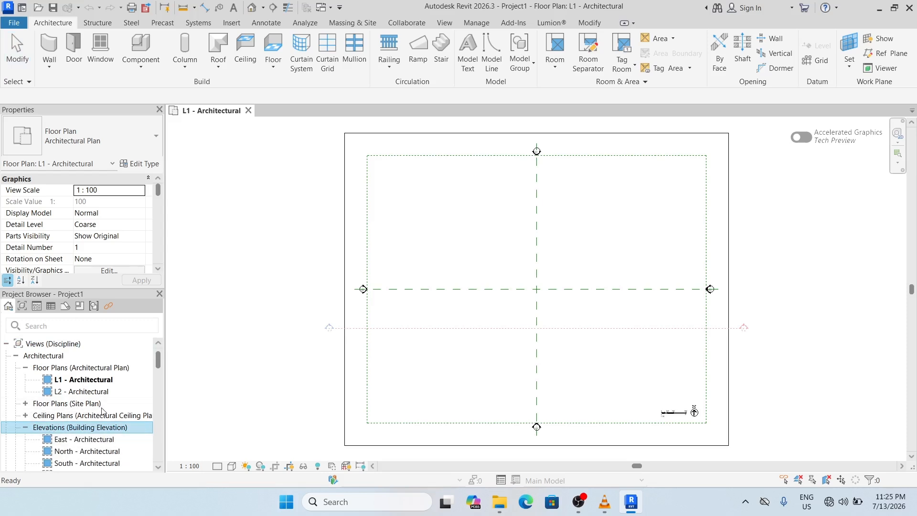
scroll(76, 402, "down", 2)
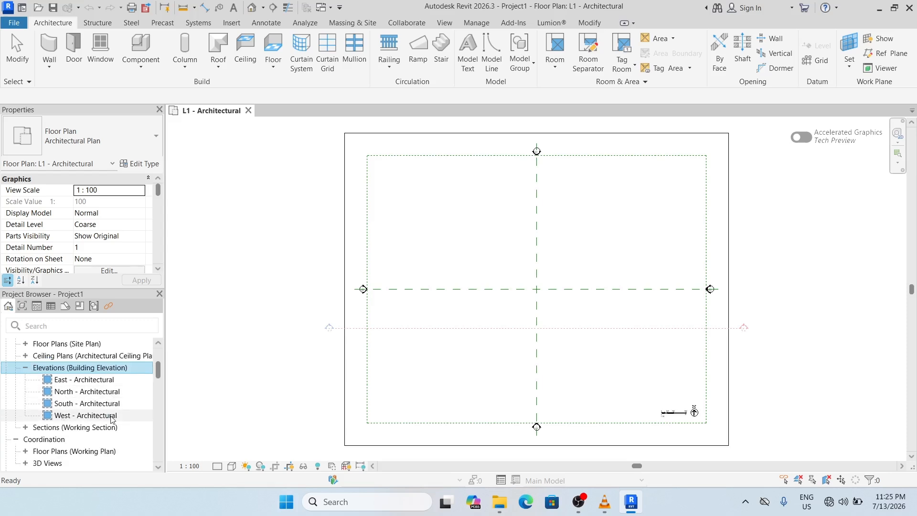
left_click(66, 405)
double_click(65, 405)
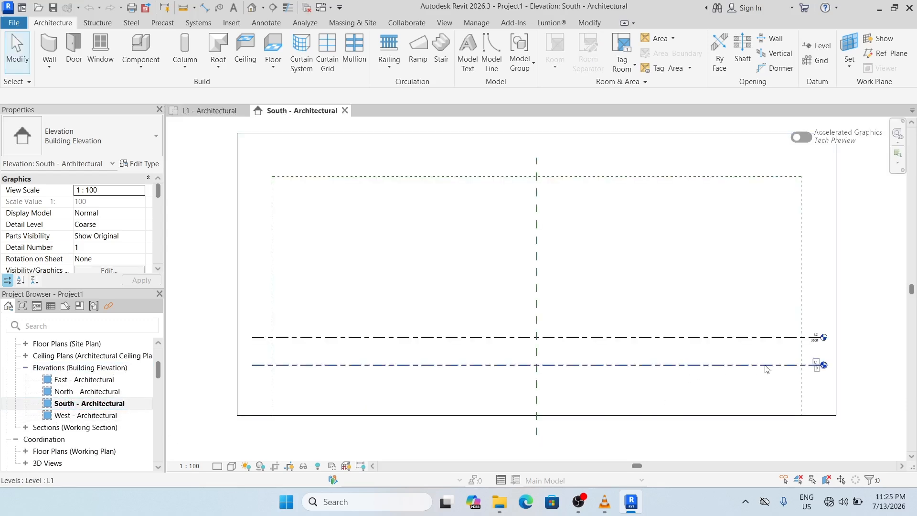
Examine the existing levels L1 and L2 and both of their ends in the south elevation.
scroll(855, 370, "up", 3)
scroll(851, 368, "up", 2)
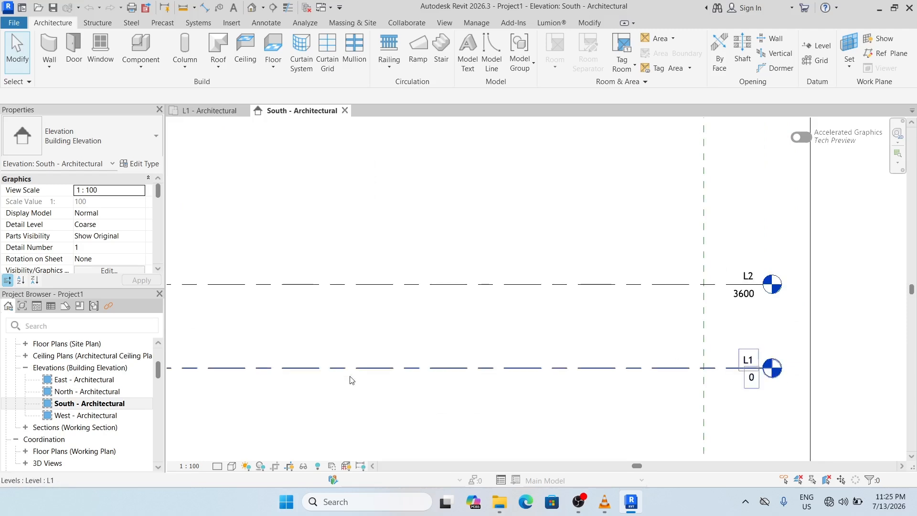
scroll(62, 377, "up", 2)
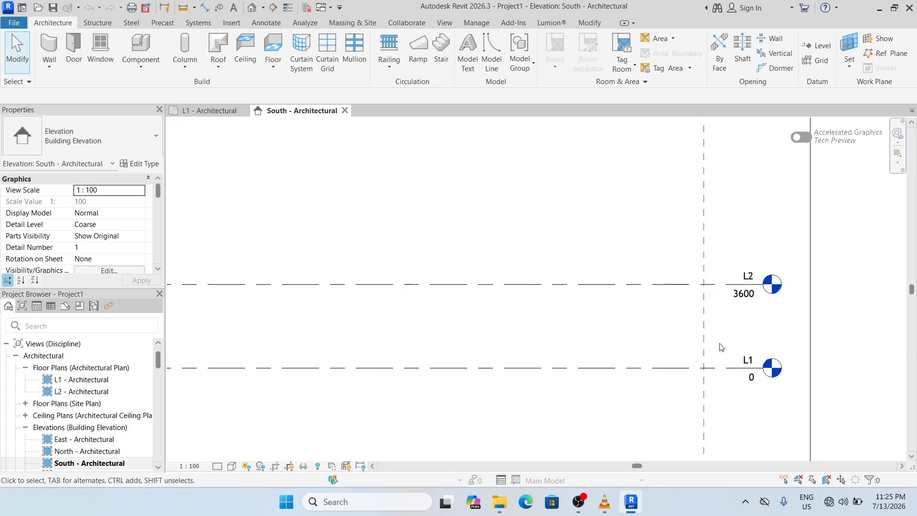
scroll(735, 330, "down", 4)
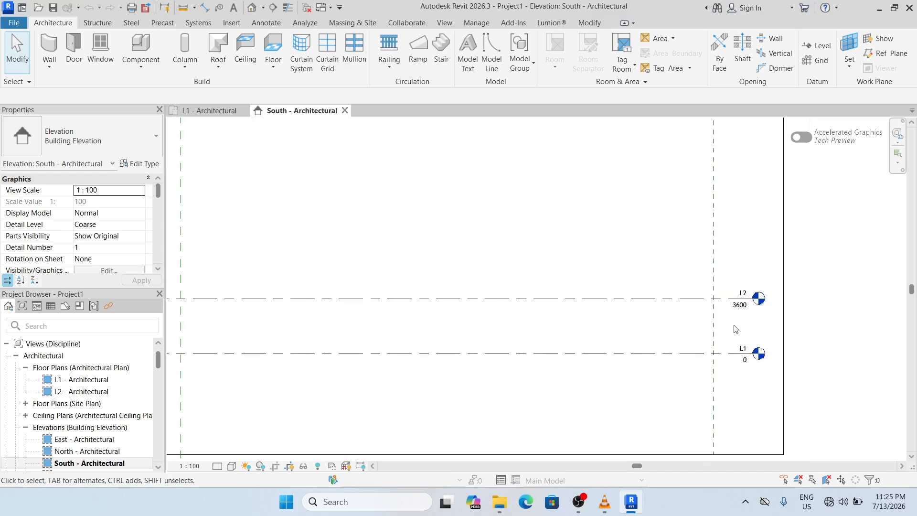
scroll(746, 360, "up", 3)
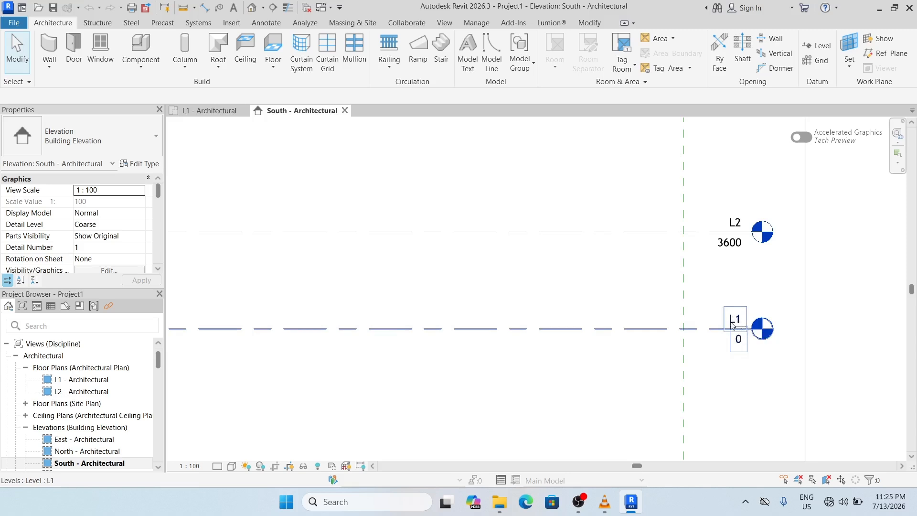
scroll(817, 310, "down", 4)
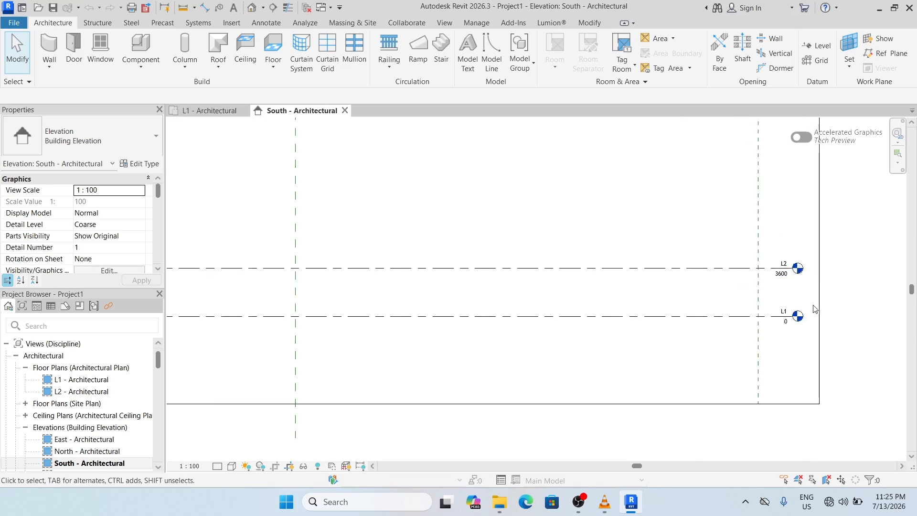
scroll(635, 313, "down", 1)
scroll(541, 317, "down", 1)
scroll(742, 289, "down", 1)
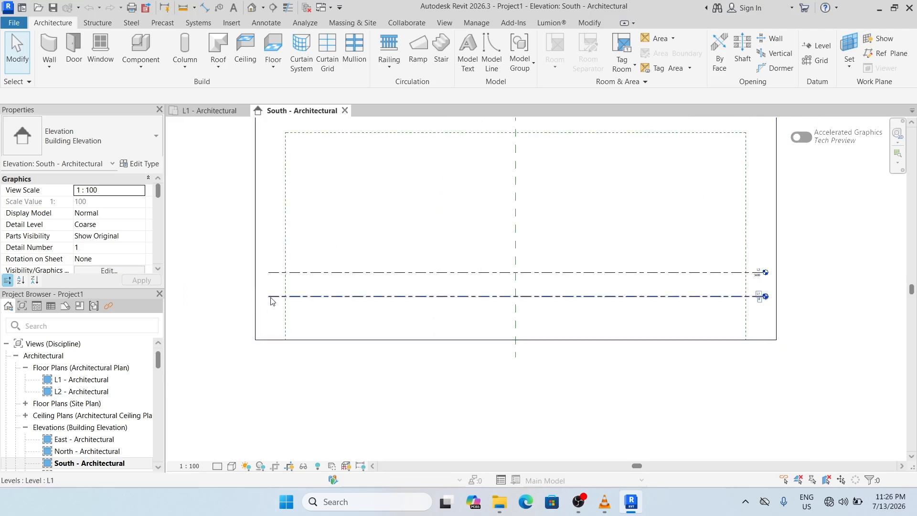
scroll(277, 297, "up", 2)
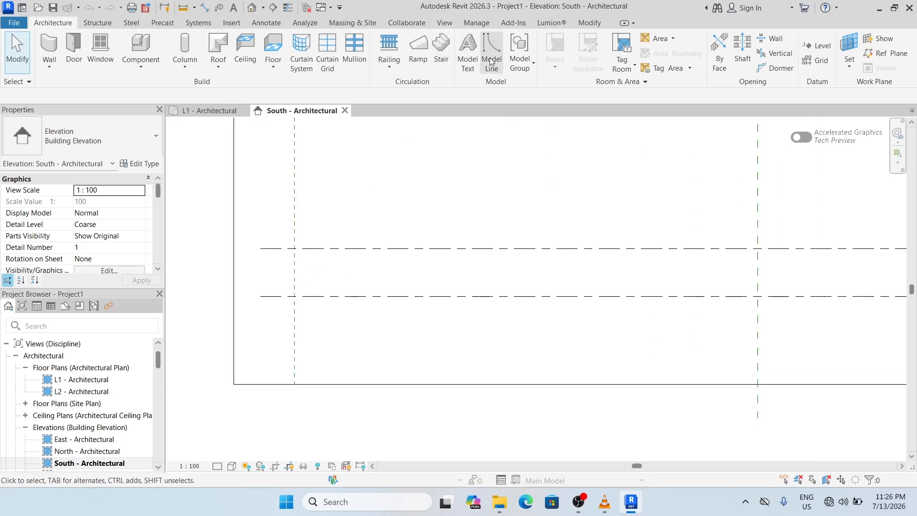
scroll(395, 321, "down", 2)
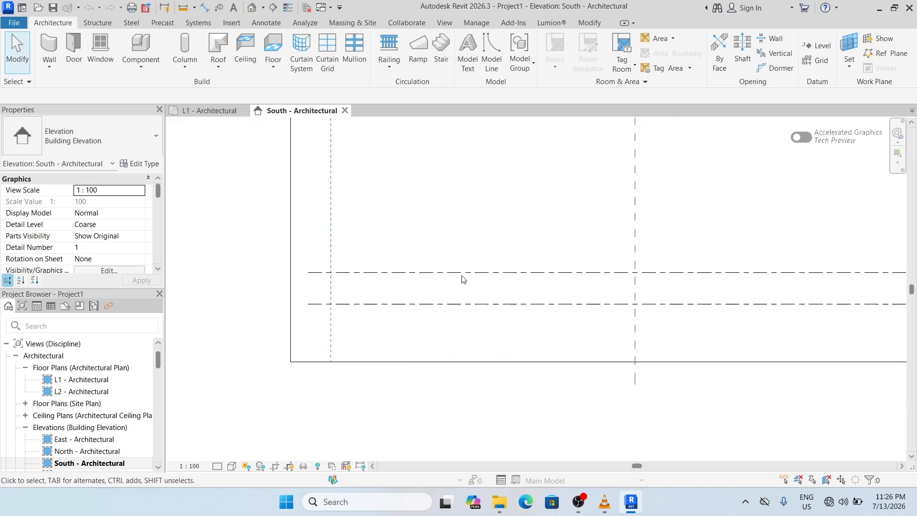
Draw a new level 1200 mm below L1, spanning the same length as the existing levels.
left_click(828, 51)
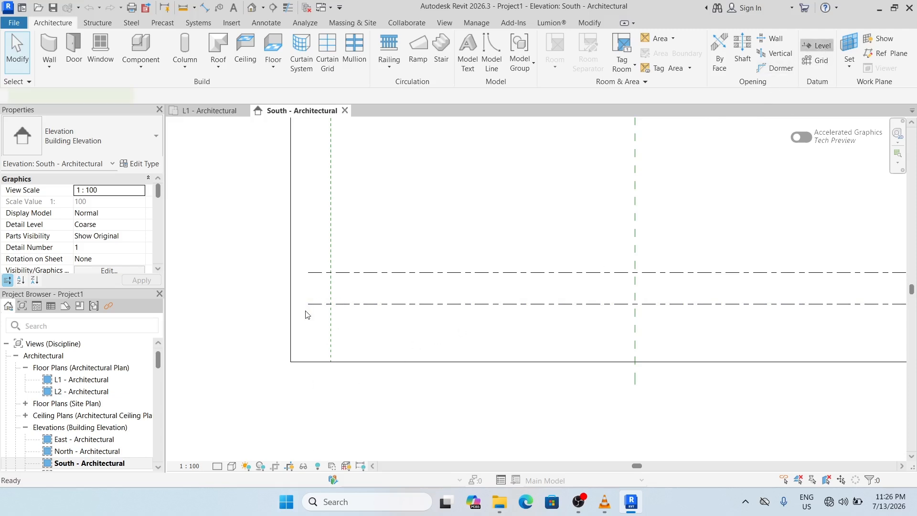
scroll(319, 316, "up", 2)
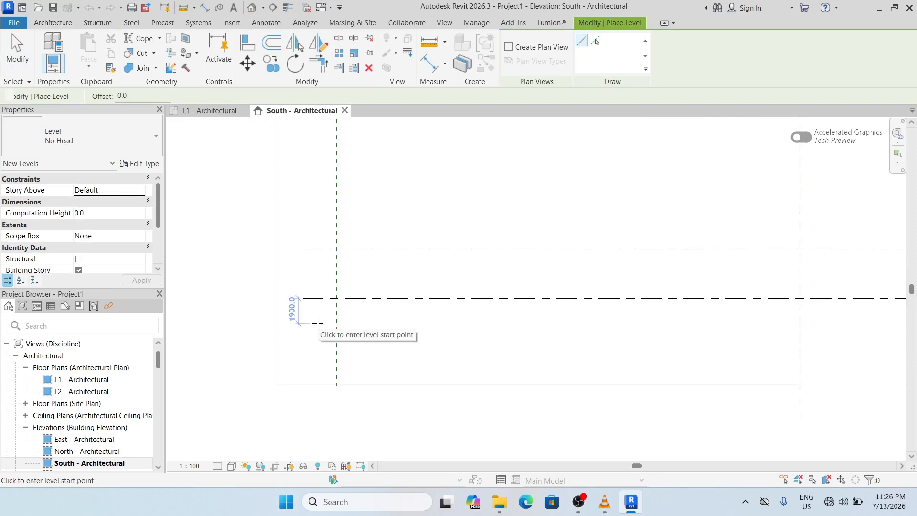
type("1")
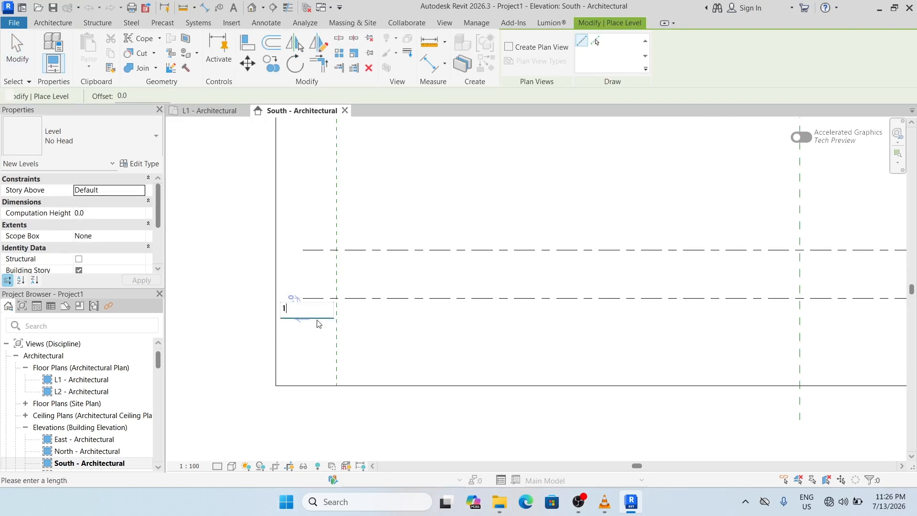
type("200")
key("Return")
scroll(363, 356, "down", 4)
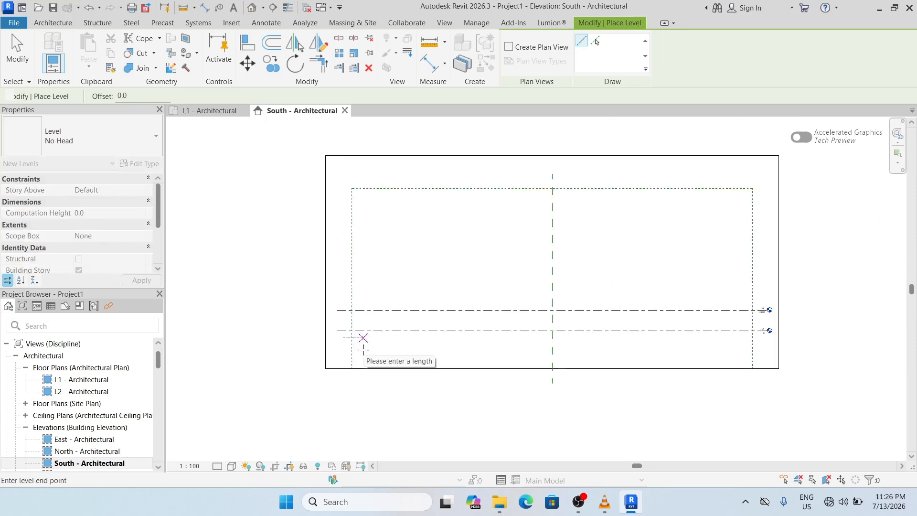
scroll(682, 348, "down", 2)
scroll(590, 344, "up", 5)
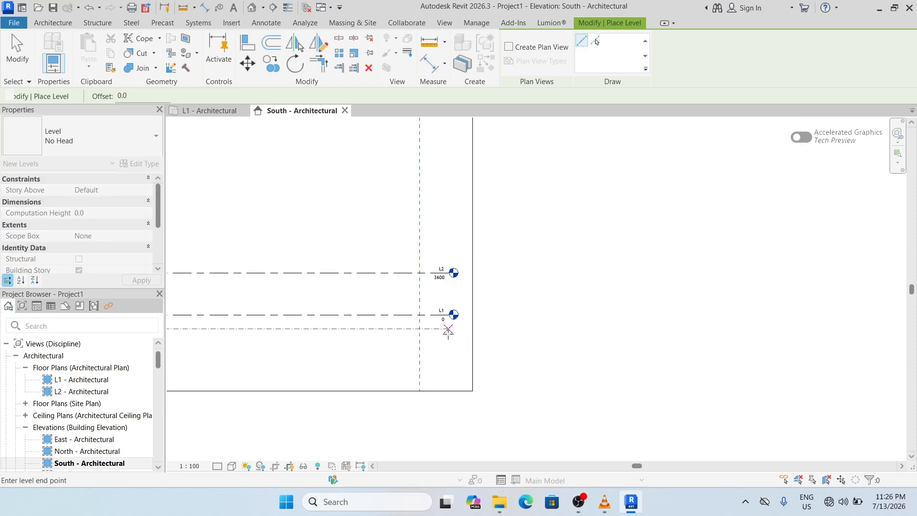
left_click(447, 330)
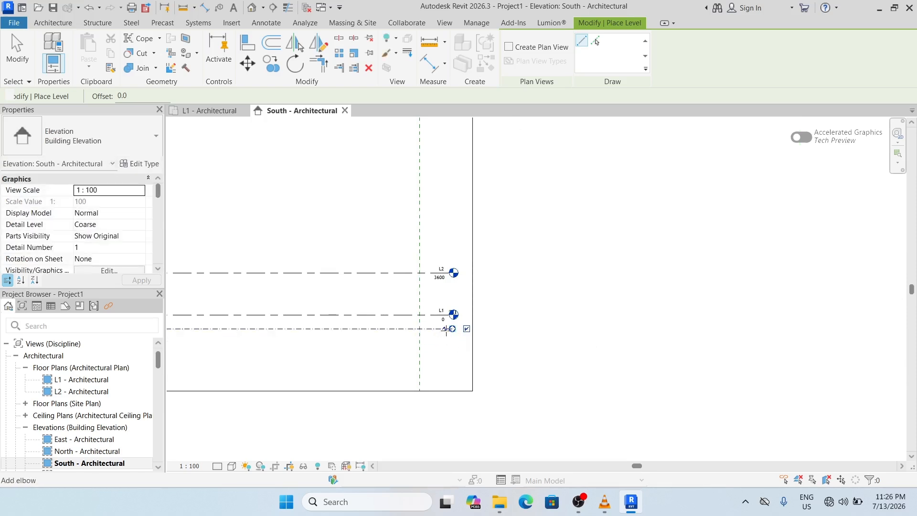
Add an elbow at the end of the new level below L1 and change its type to 8mm Head.
scroll(432, 330, "up", 3)
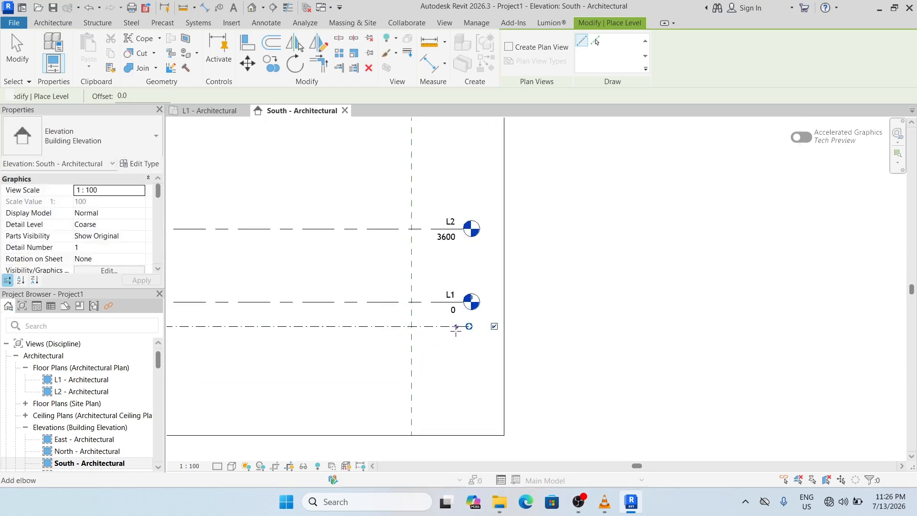
left_click(114, 137)
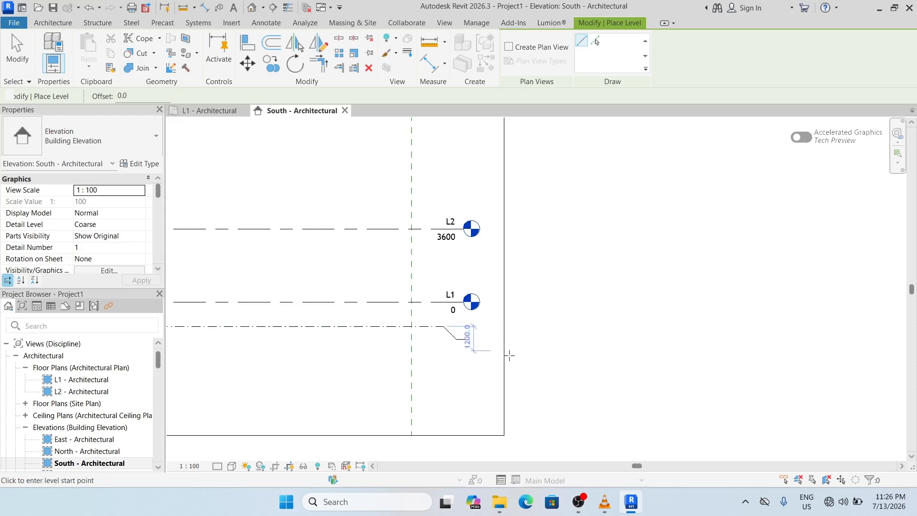
key("Escape")
key("Escape")
left_click(440, 327)
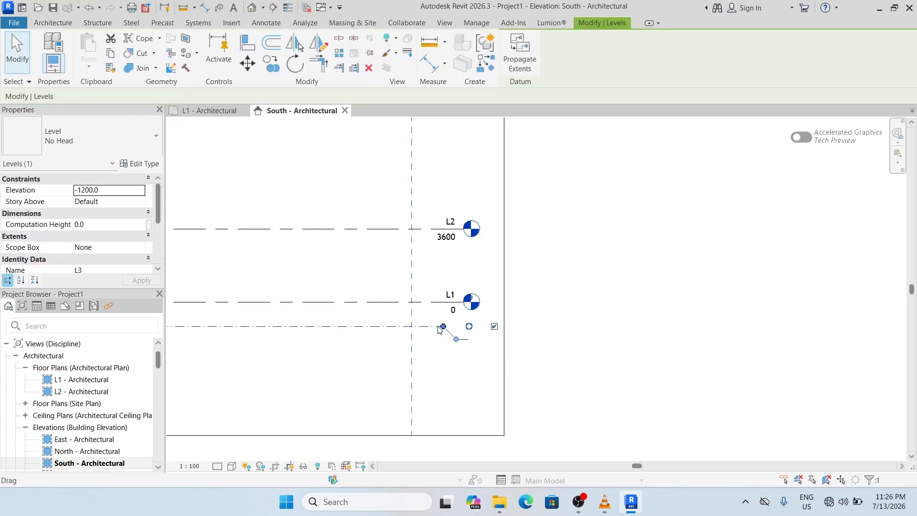
left_click(84, 138)
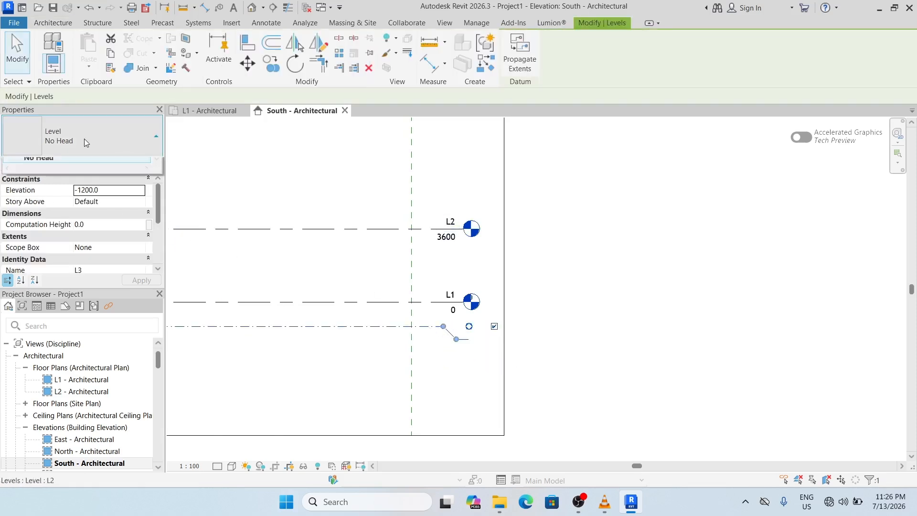
left_click(61, 200)
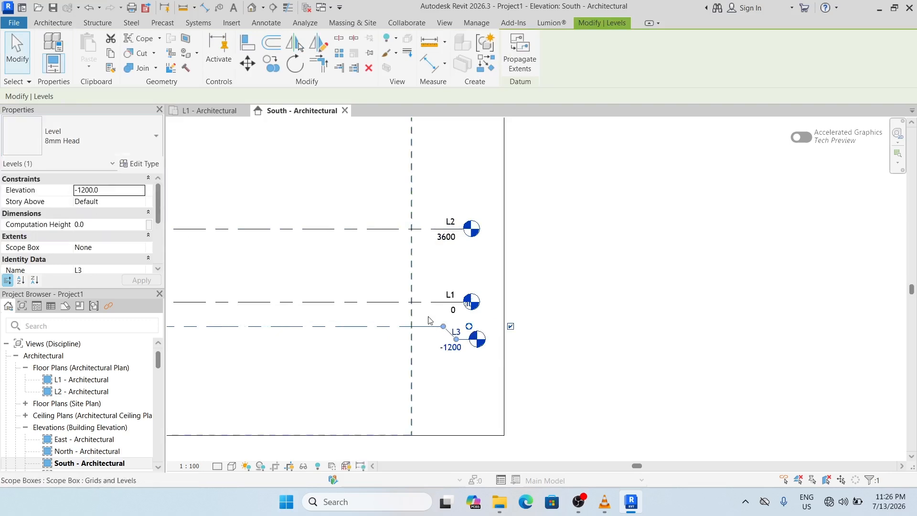
Rename the level at -1200 as FOUNDATION.
scroll(508, 322, "down", 2)
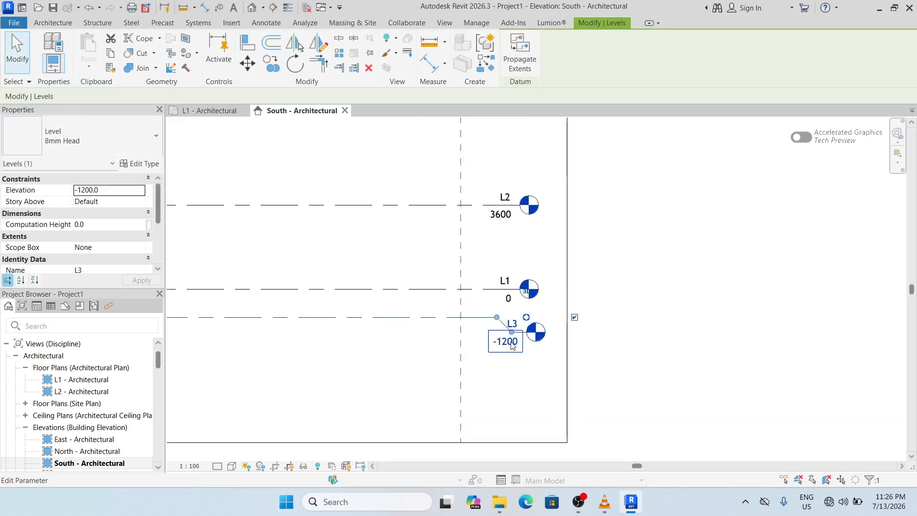
scroll(504, 347, "up", 3)
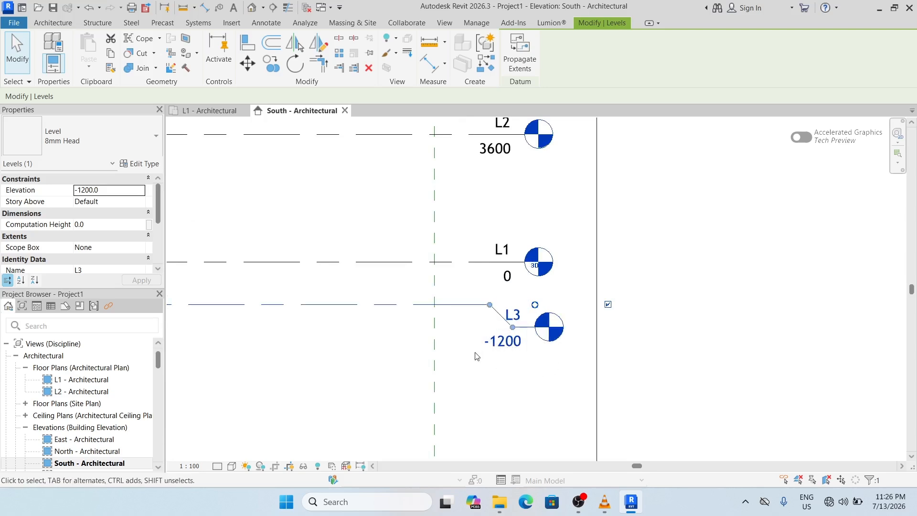
scroll(549, 345, "down", 3)
scroll(564, 344, "up", 3)
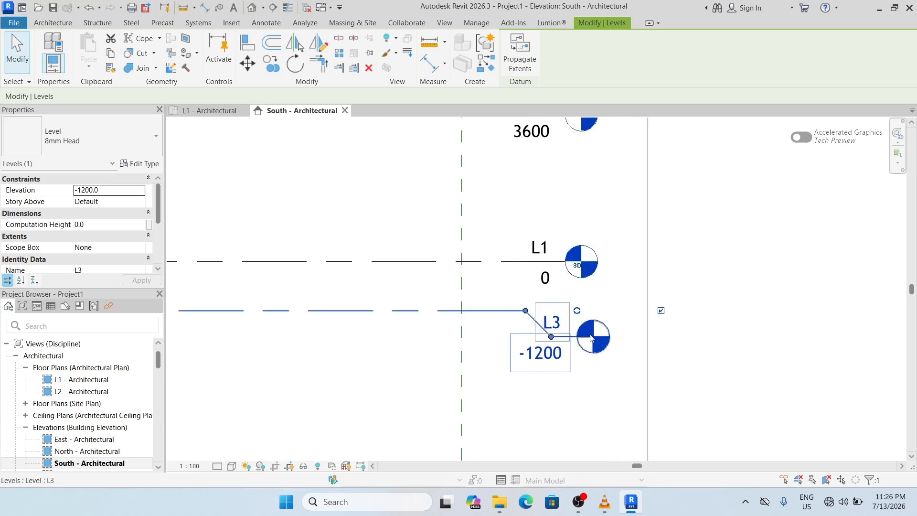
scroll(573, 354, "down", 2)
scroll(585, 337, "up", 1)
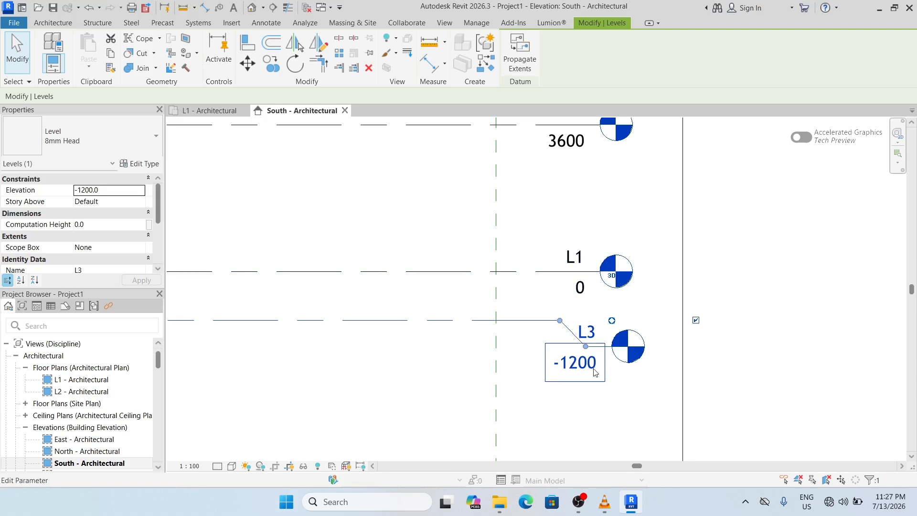
left_click(586, 330)
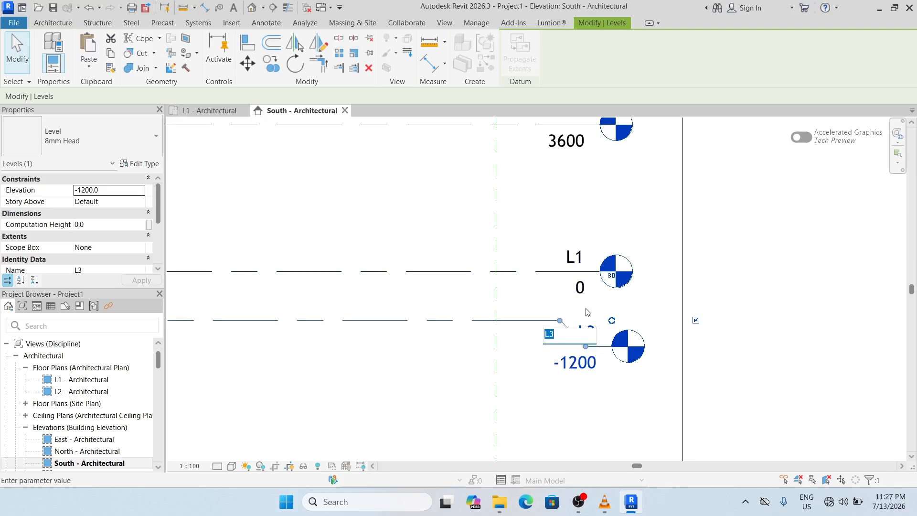
type("FOUNDATION")
key("Return")
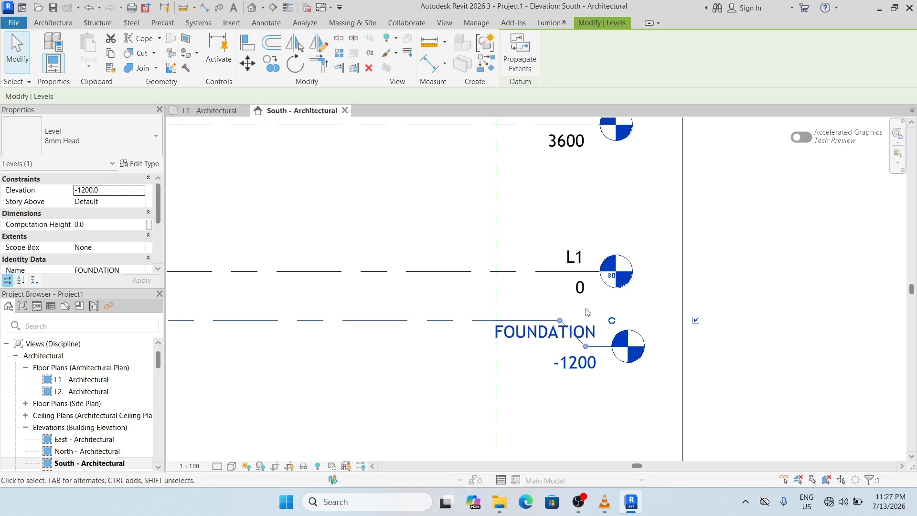
Rename level L1 as NGL.
left_click(577, 262)
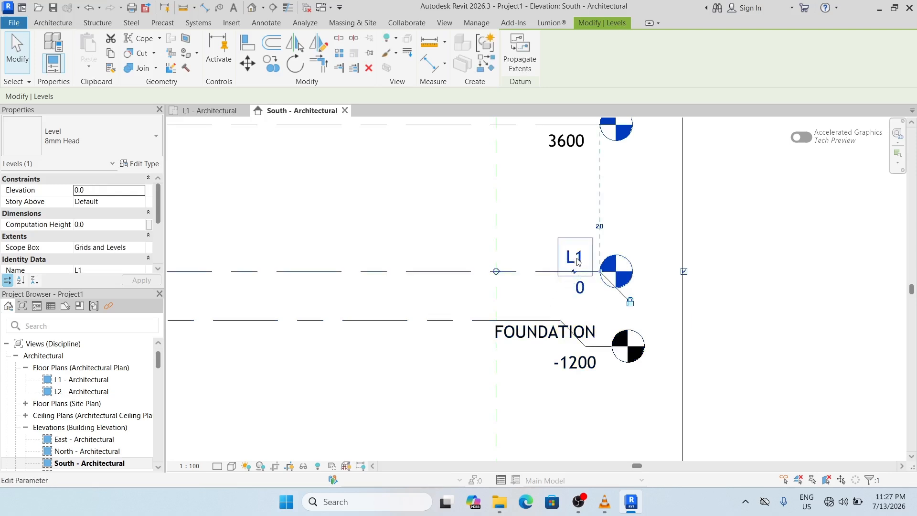
left_click(573, 259)
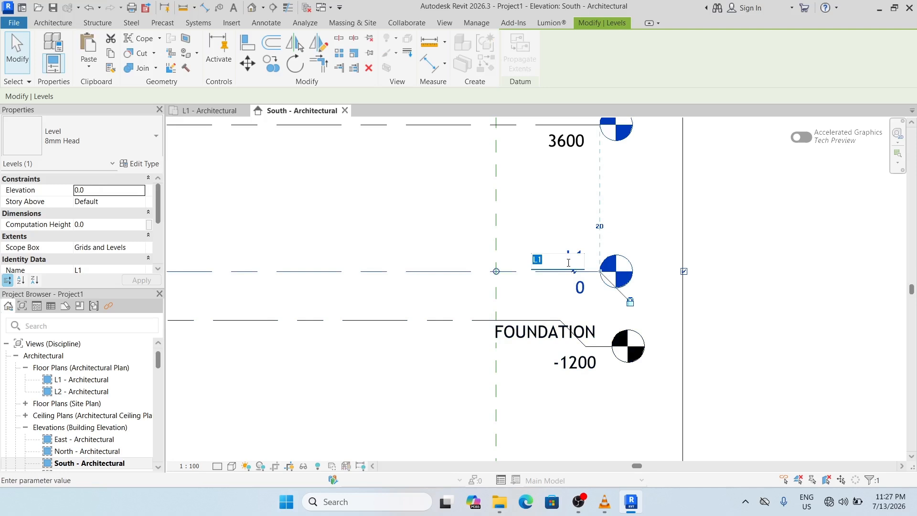
type("NG")
key("Return")
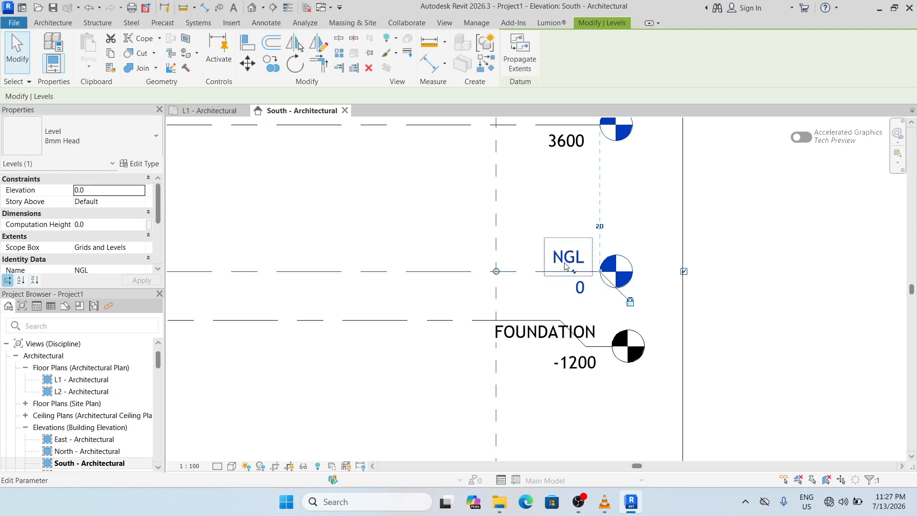
scroll(633, 305, "down", 2)
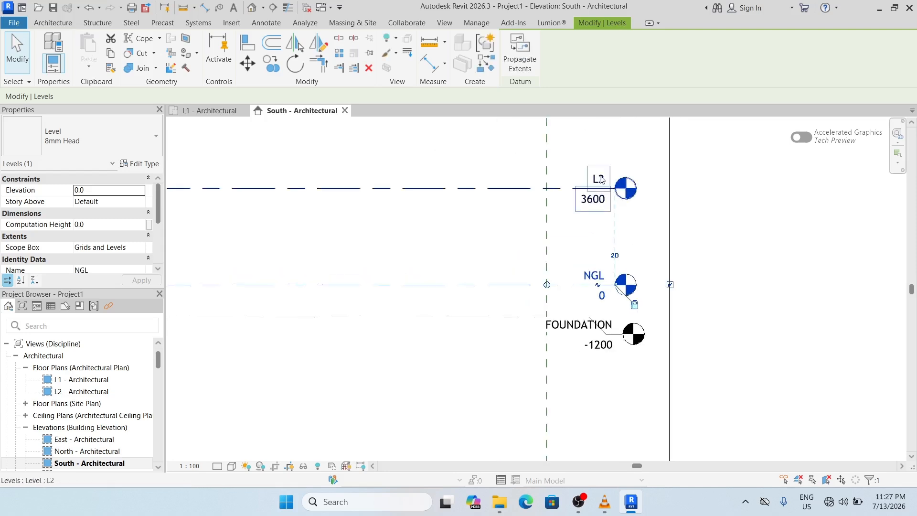
scroll(746, 217, "down", 2)
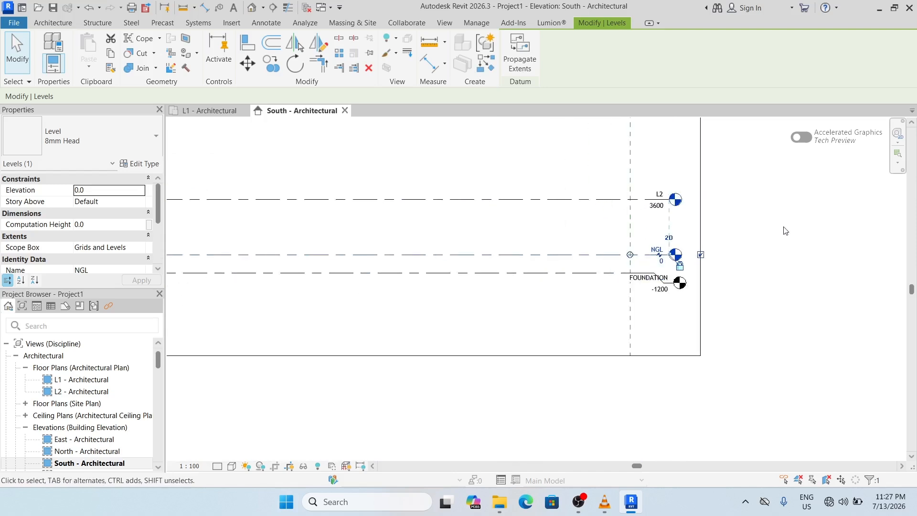
scroll(785, 231, "down", 1)
left_click(598, 317)
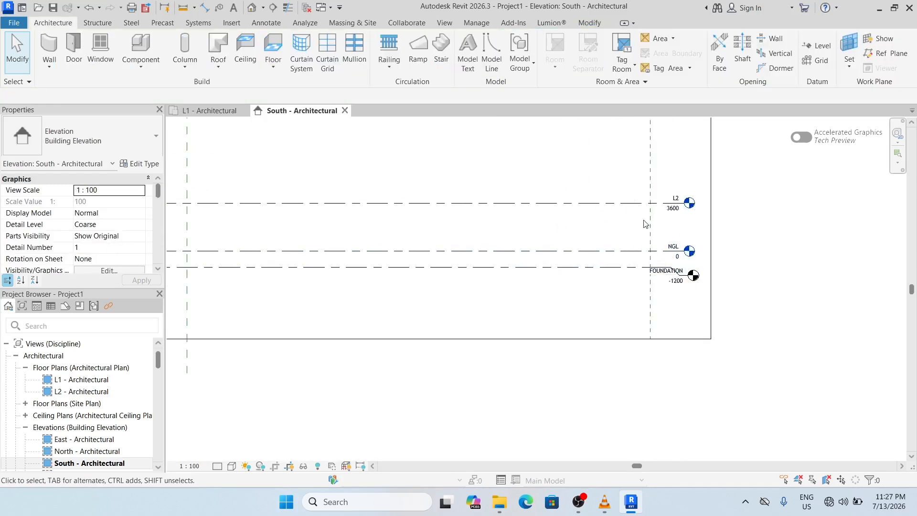
Set the elevation of level L2 to 600 mm.
scroll(657, 220, "up", 3)
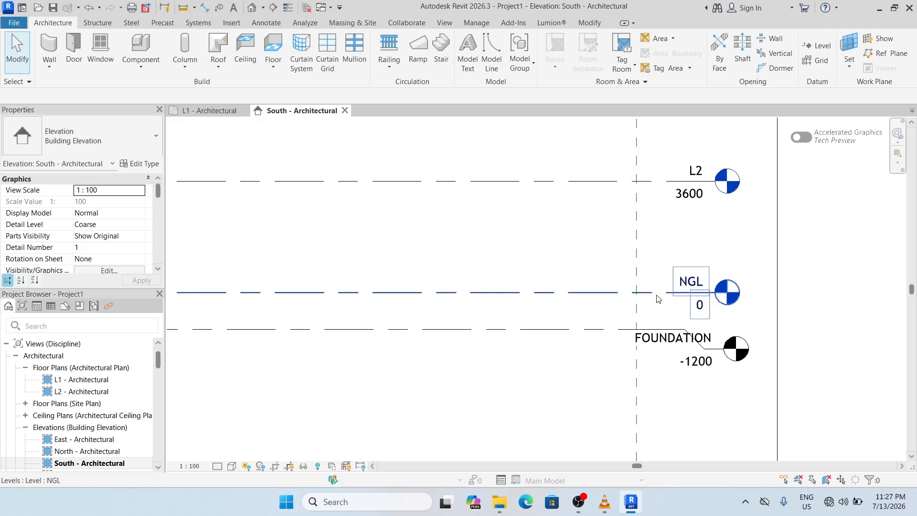
left_click(691, 199)
left_click(686, 195)
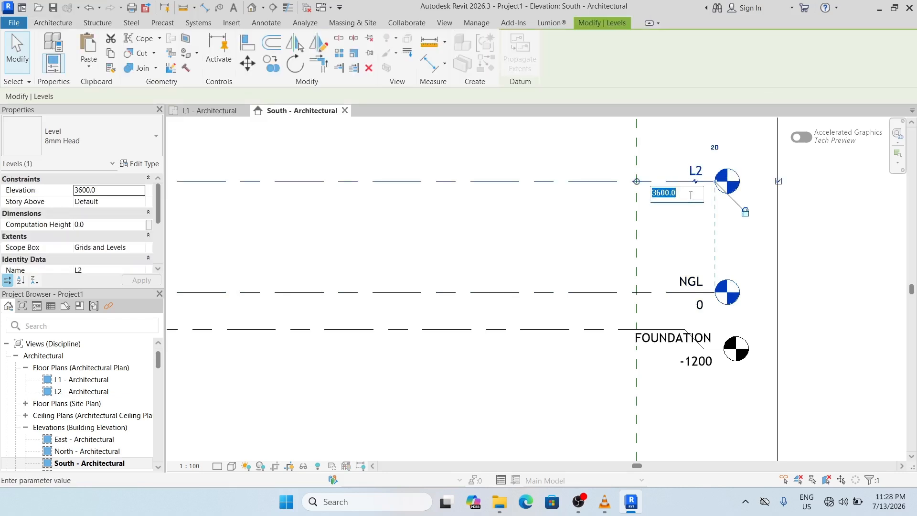
type("6")
key("Return")
Rename level L2 as DPC.
scroll(696, 296, "up", 2)
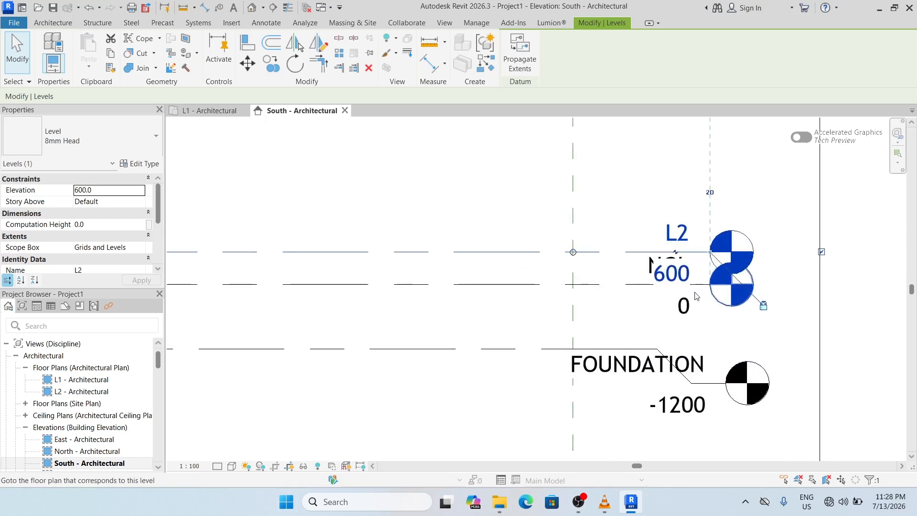
scroll(663, 283, "up", 2)
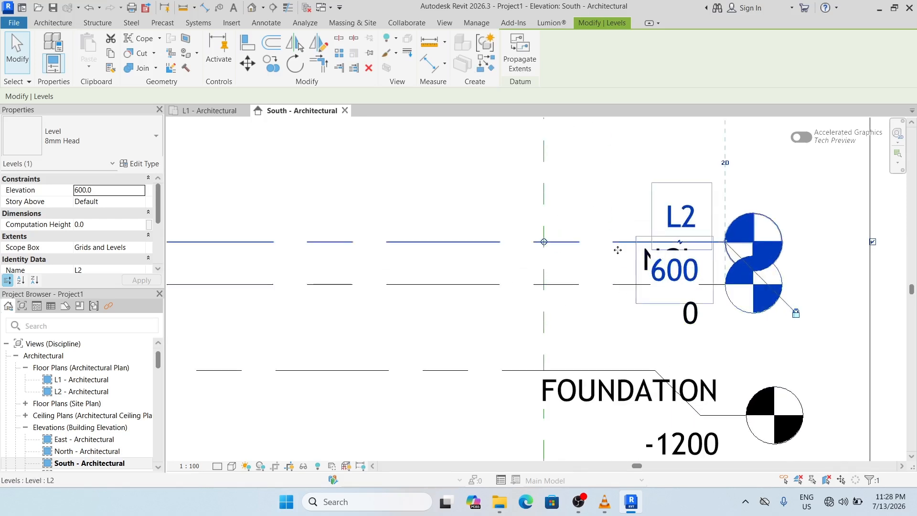
left_click(686, 223)
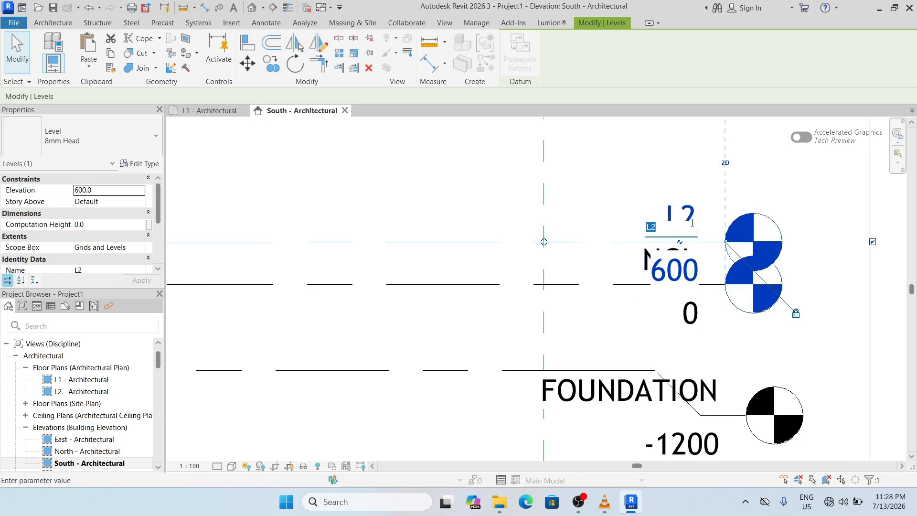
type("DPC")
key("Return")
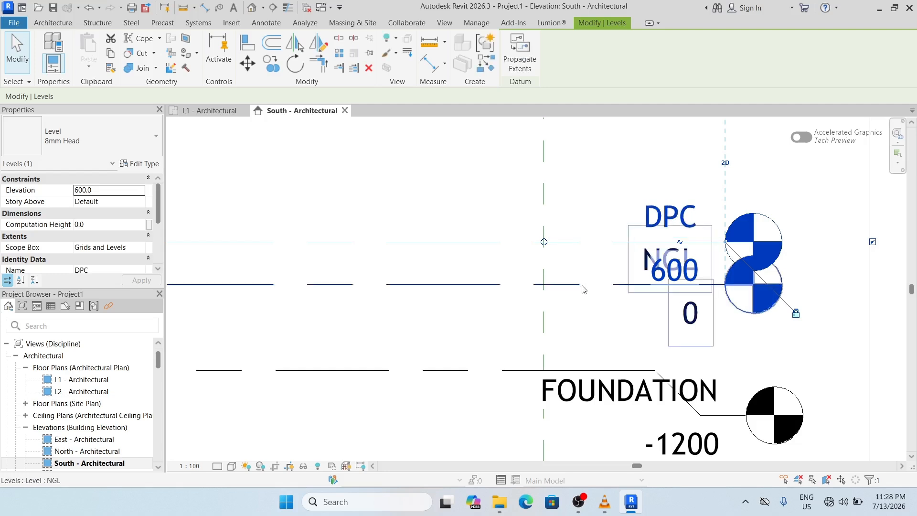
Add an elbow at the head of the NGL level to separate its label from DPC.
left_click(680, 286)
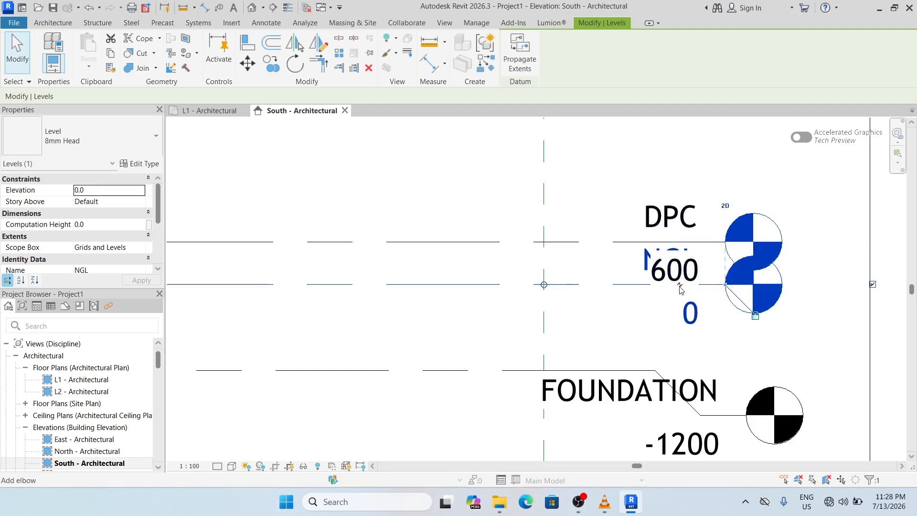
left_click(680, 287)
left_click(600, 271)
Draw a new level 3300 mm above DPC, ending in line with the heads of the existing levels.
scroll(698, 237, "down", 2)
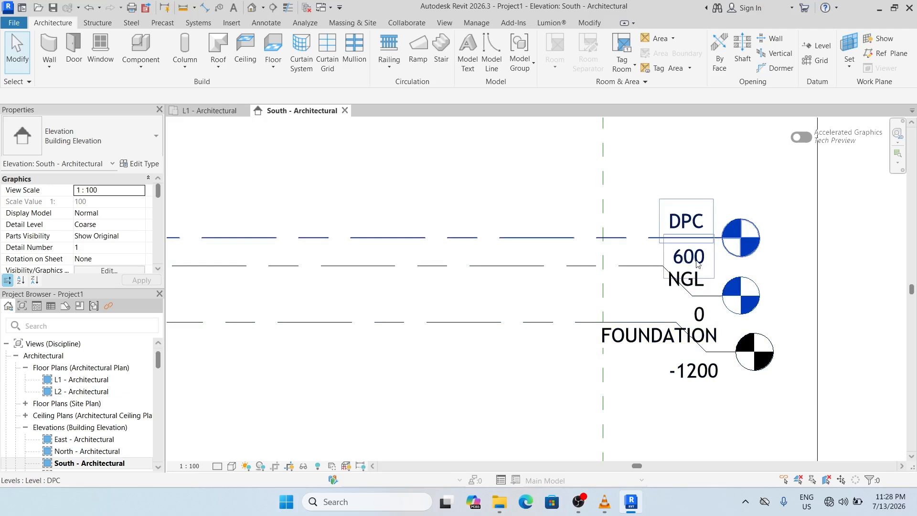
scroll(769, 280, "down", 2)
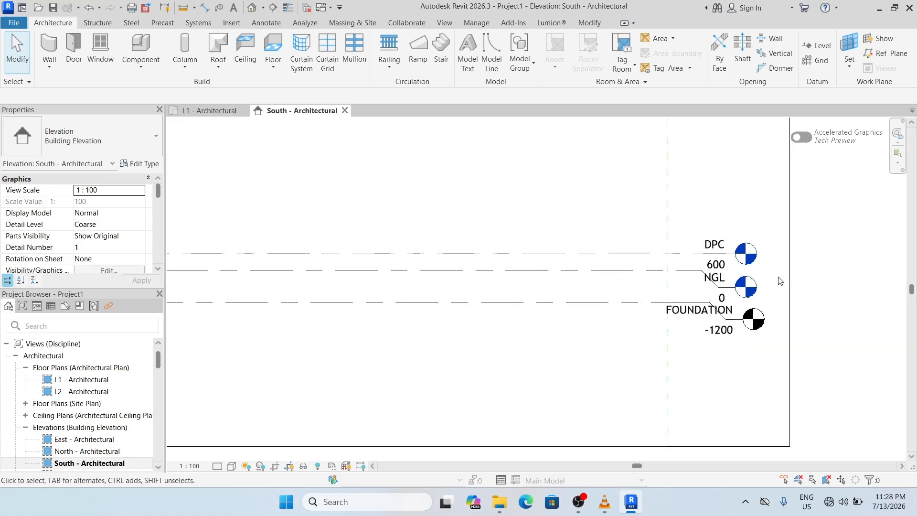
scroll(780, 281, "down", 2)
scroll(581, 273, "down", 3)
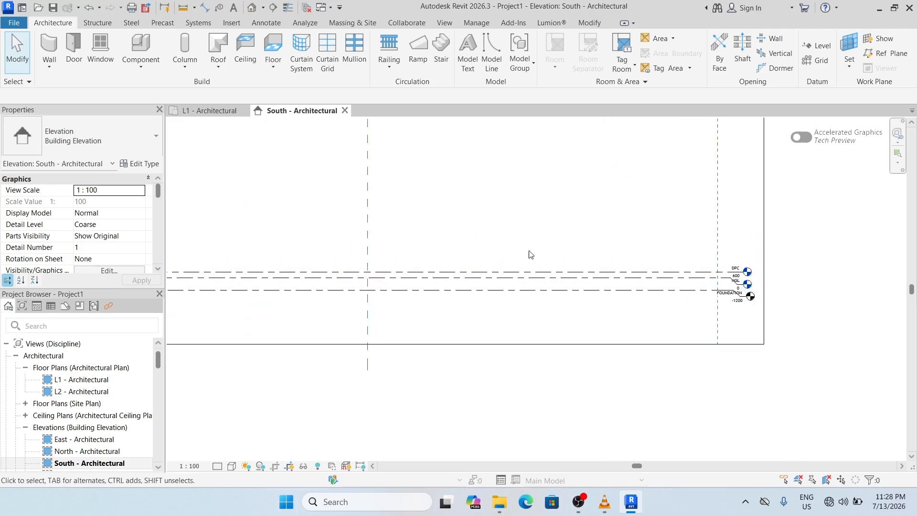
scroll(530, 254, "down", 3)
scroll(266, 301, "up", 4)
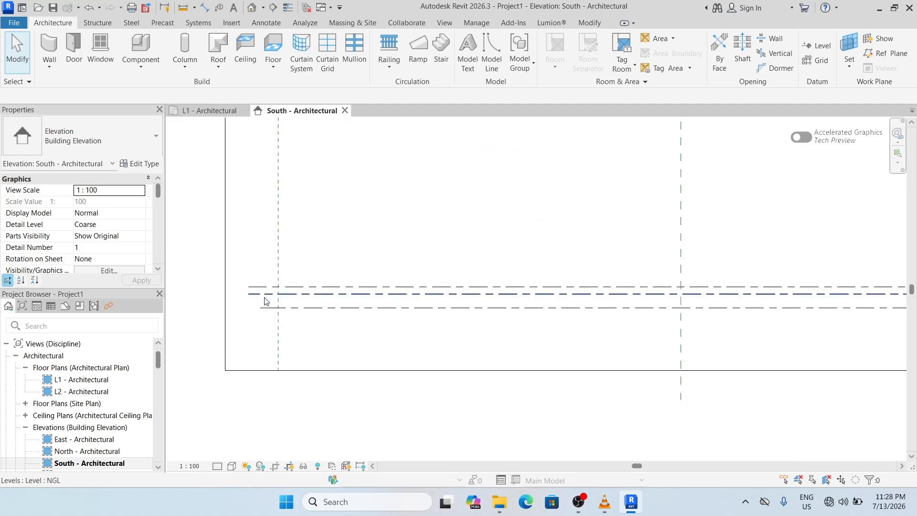
left_click(817, 47)
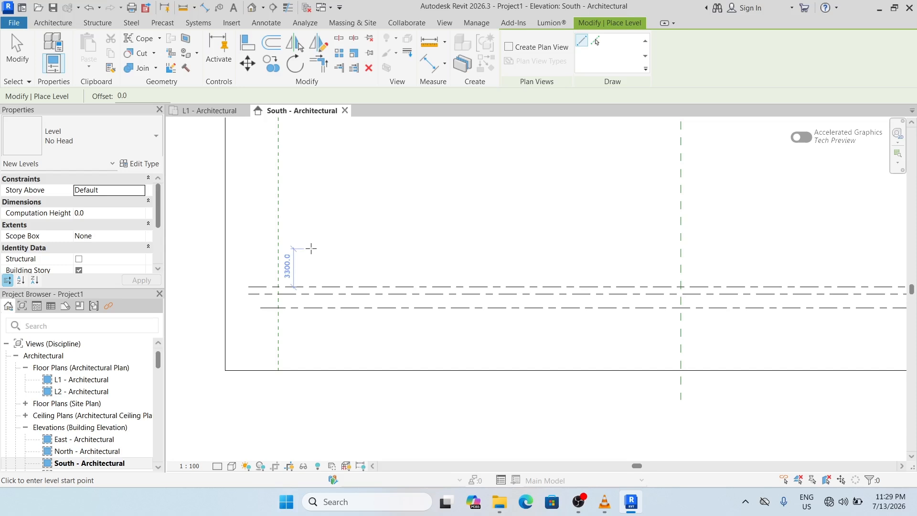
type("3300")
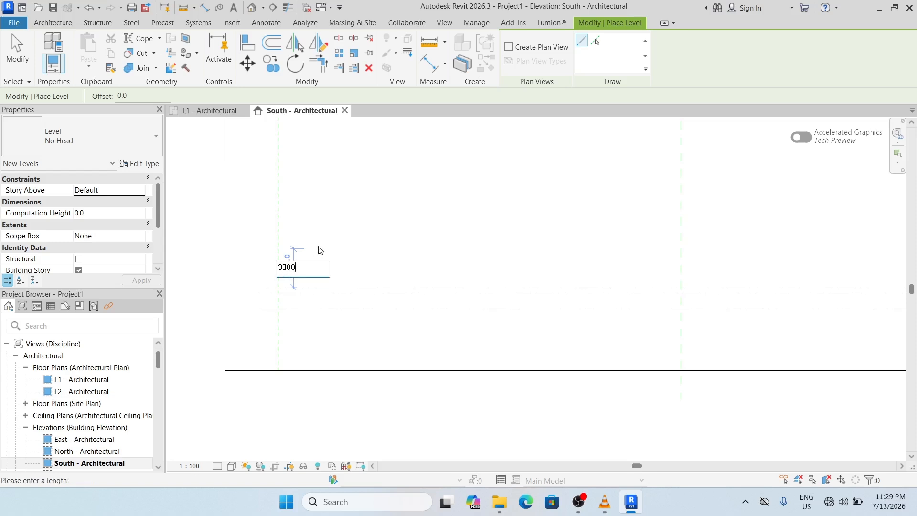
key("Return")
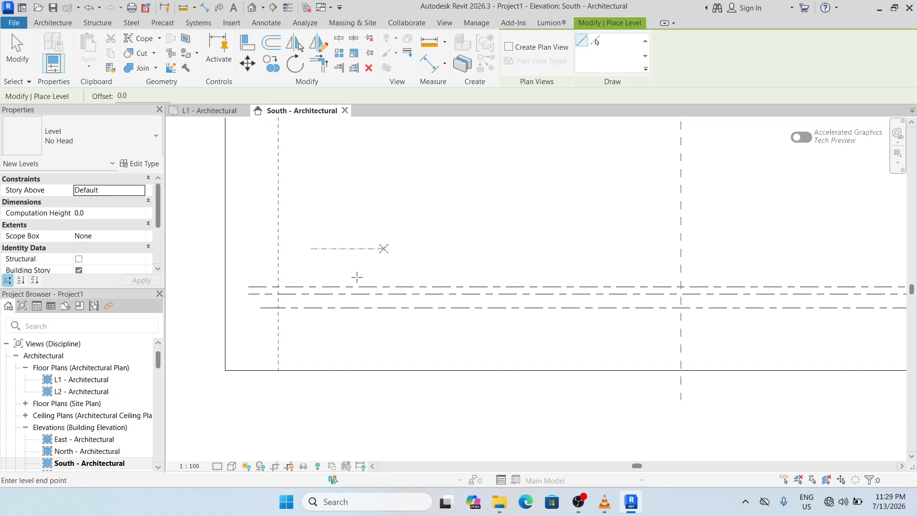
scroll(357, 275, "down", 3)
scroll(733, 270, "up", 3)
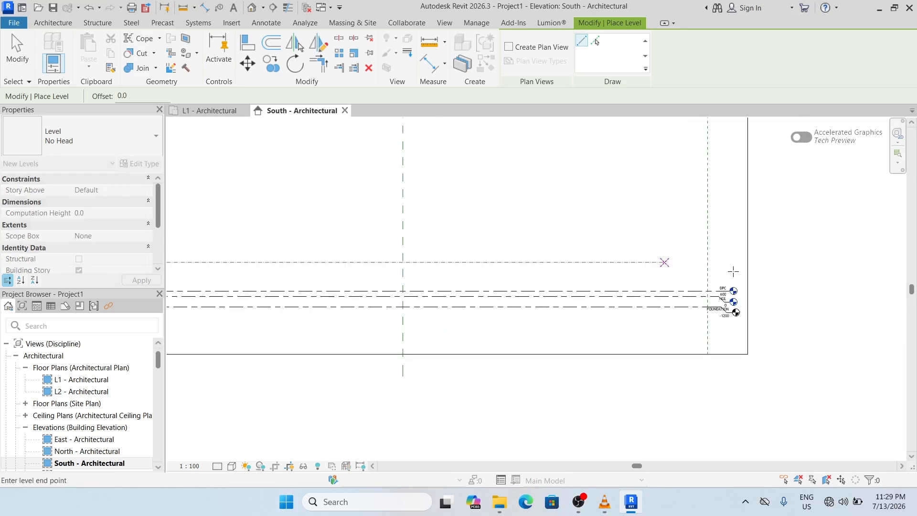
left_click(736, 268)
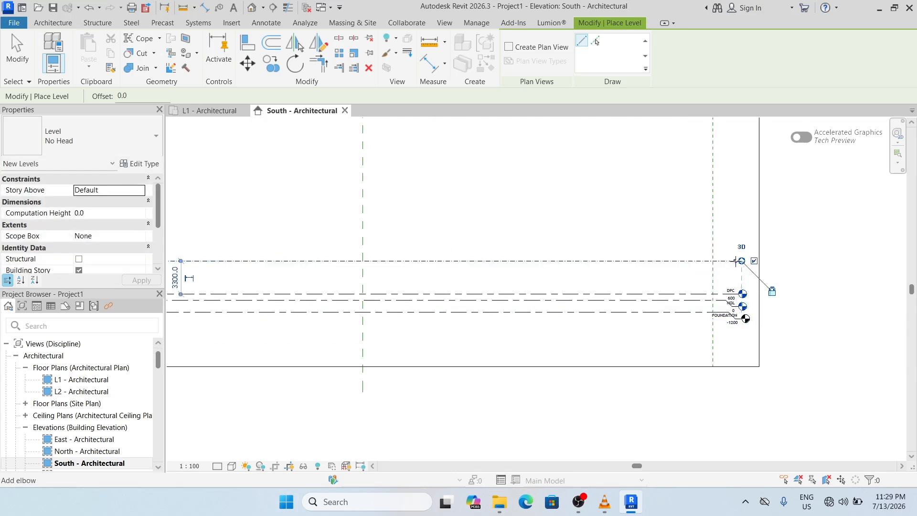
Add an elbow at the end of the new level above DPC and change its type to 8mm Head.
left_click(736, 261)
key("Escape")
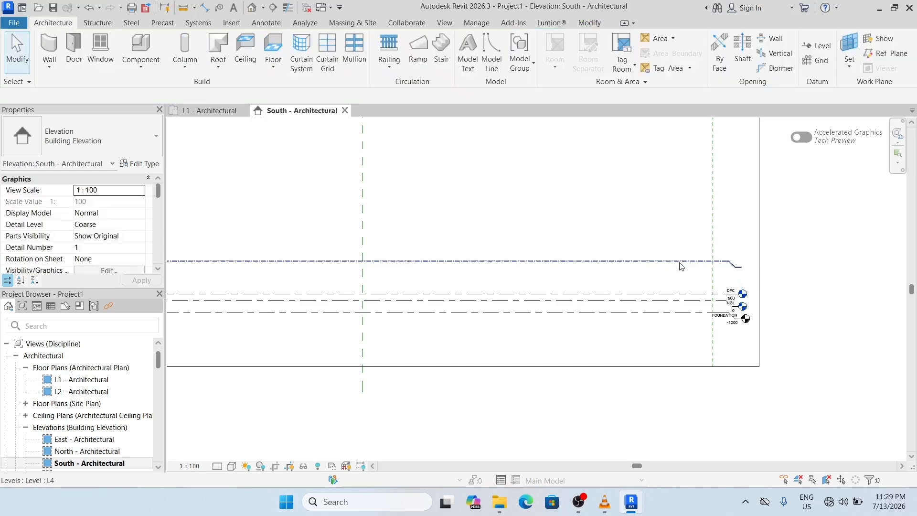
left_click(680, 262)
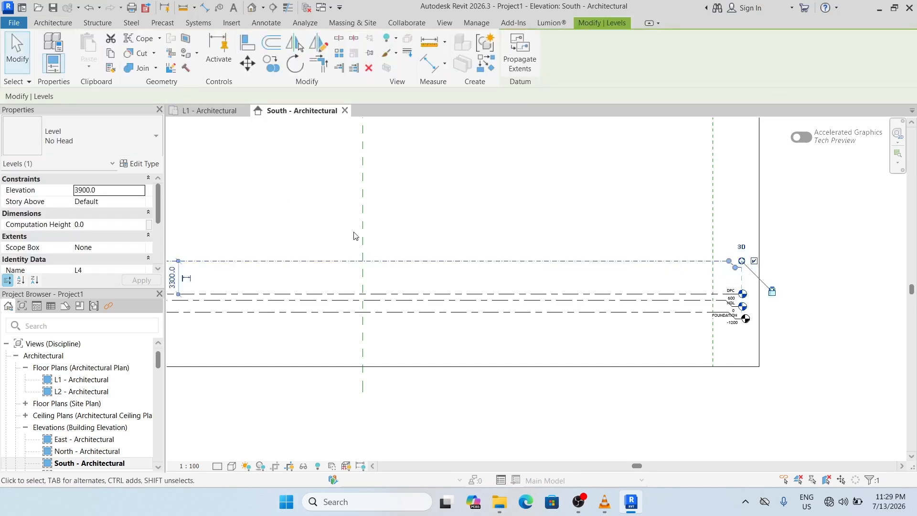
left_click(655, 238)
scroll(734, 270, "up", 2)
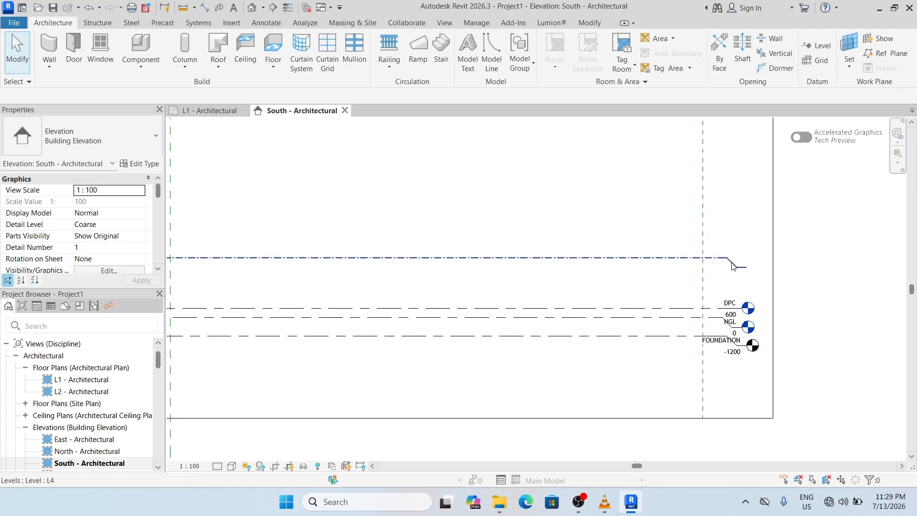
left_click(674, 258)
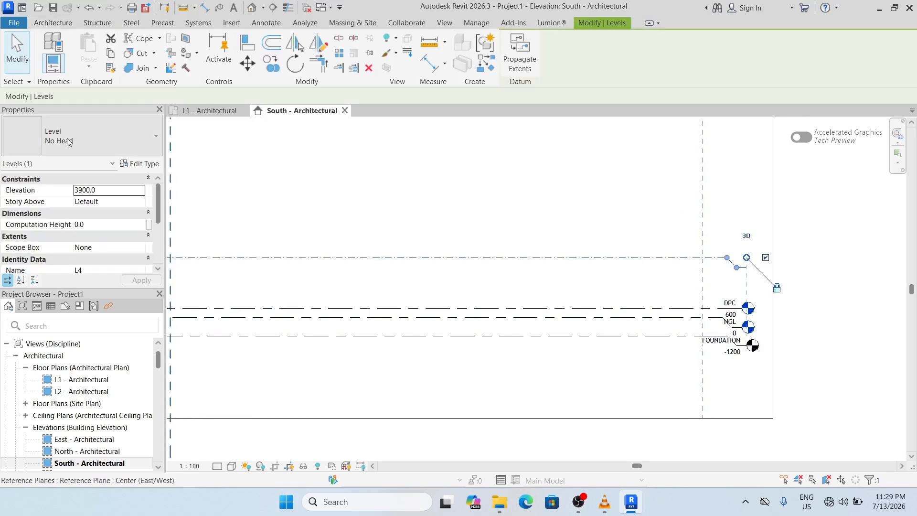
left_click(73, 137)
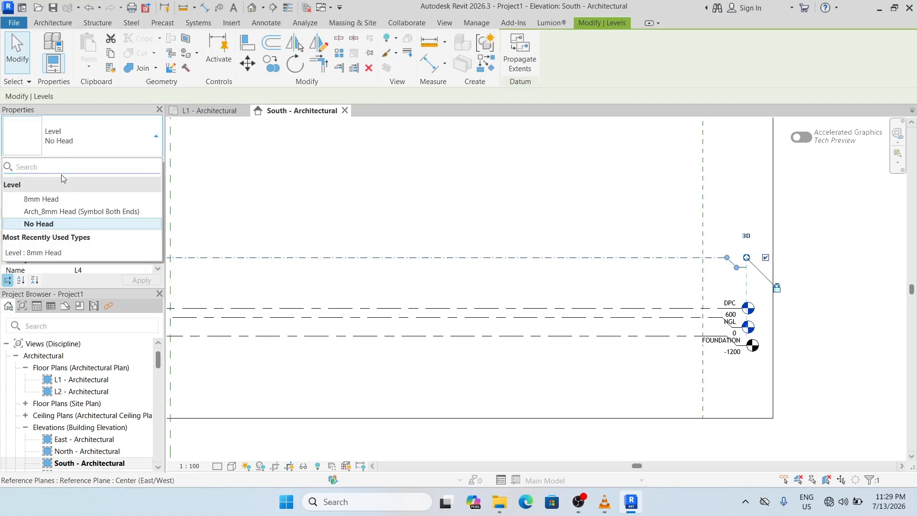
left_click(45, 200)
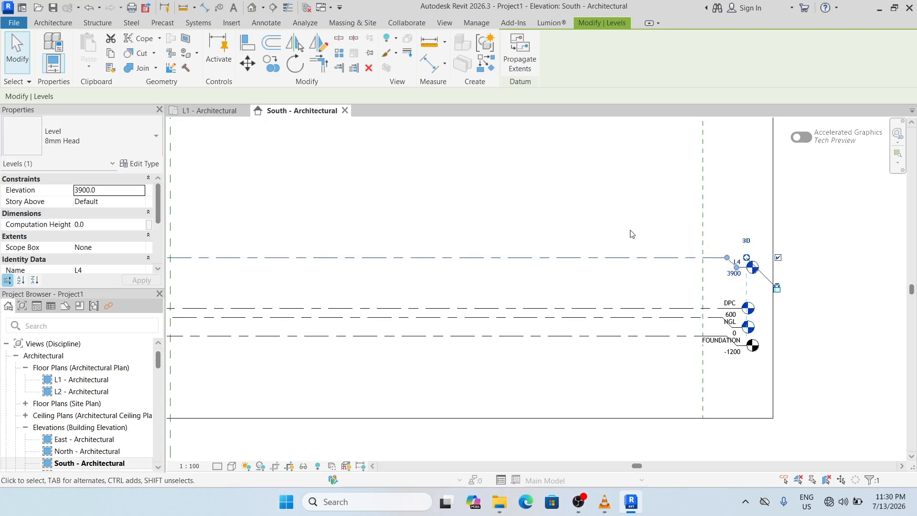
Rename the level above DPC as 1ST SLAB.
scroll(725, 270, "up", 2)
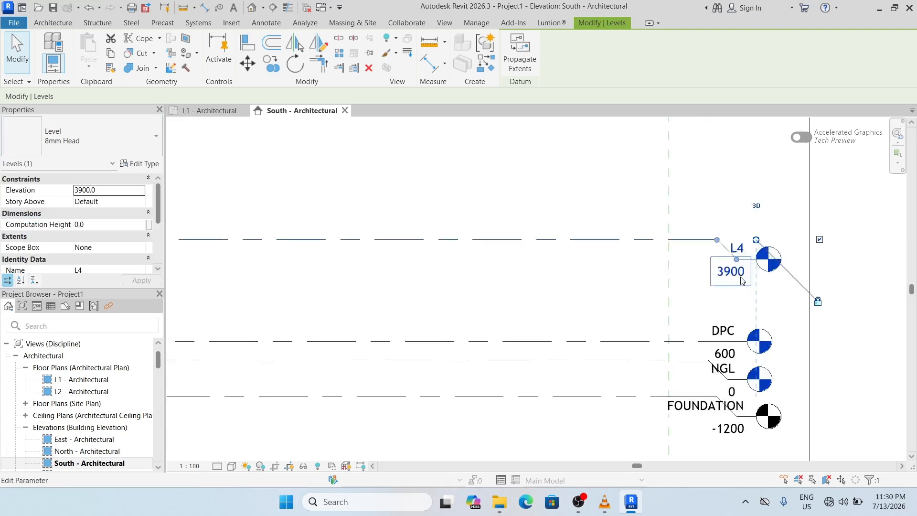
left_click(740, 251)
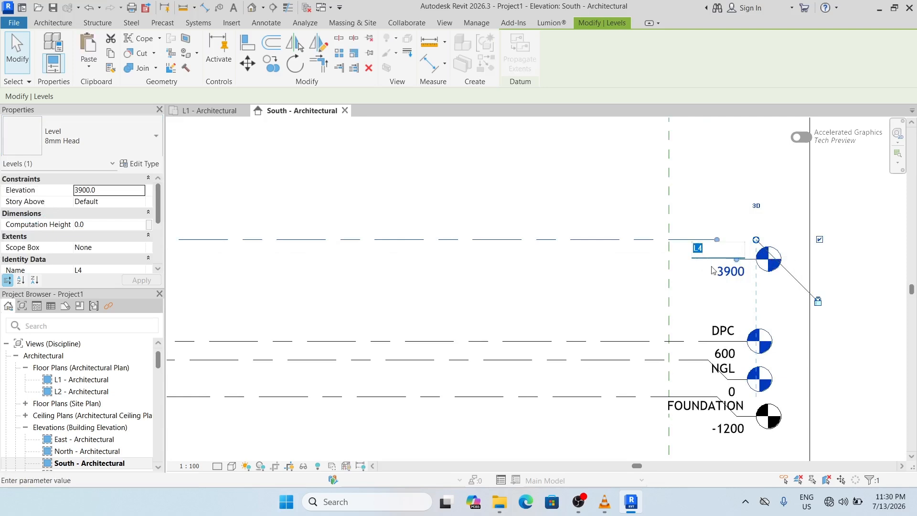
type("1ST SLAB")
key("Return")
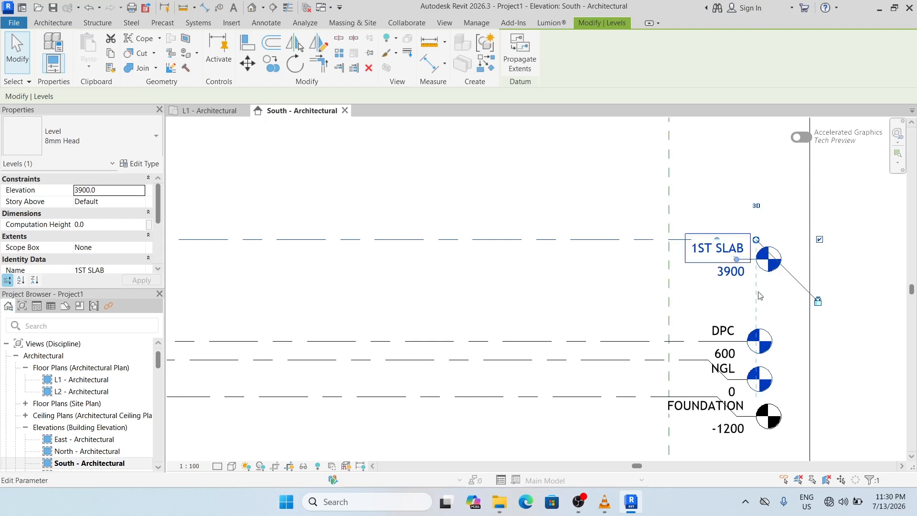
scroll(793, 282, "down", 2)
scroll(794, 283, "down", 5)
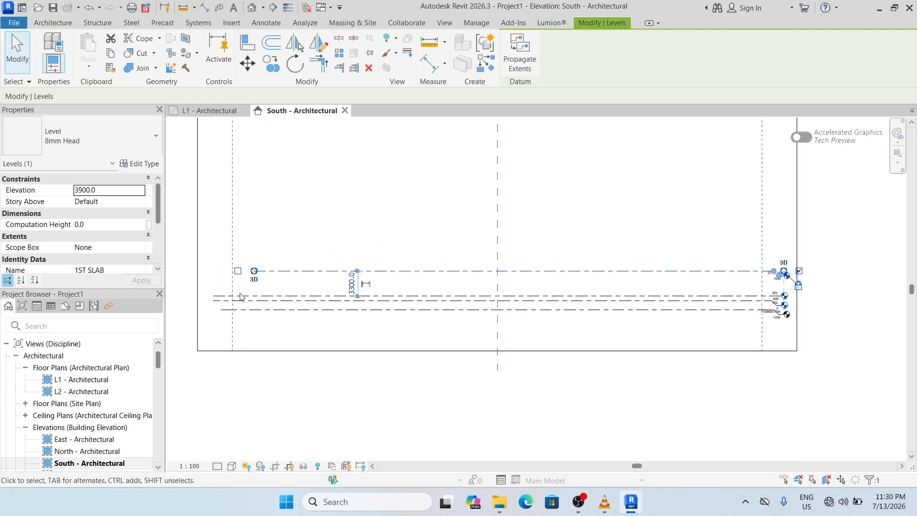
scroll(395, 291, "up", 1)
scroll(350, 290, "up", 2)
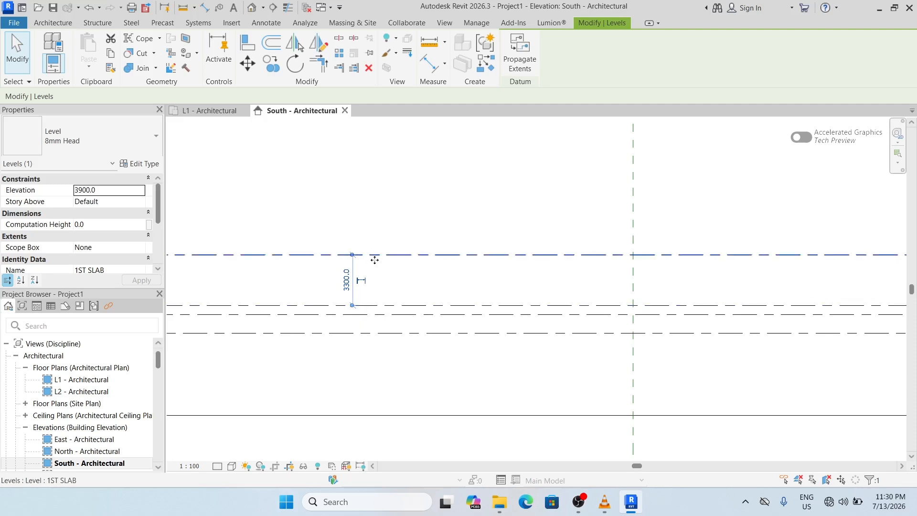
scroll(591, 266, "down", 2)
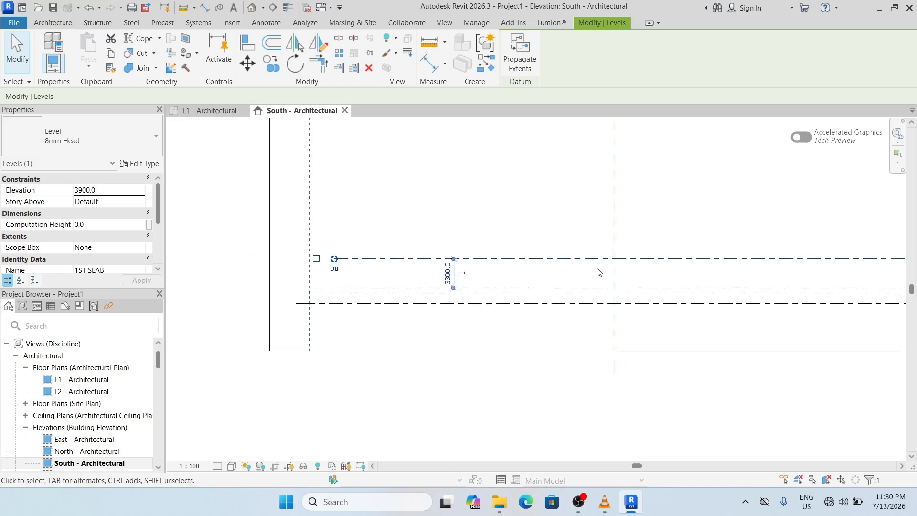
scroll(366, 254, "up", 2)
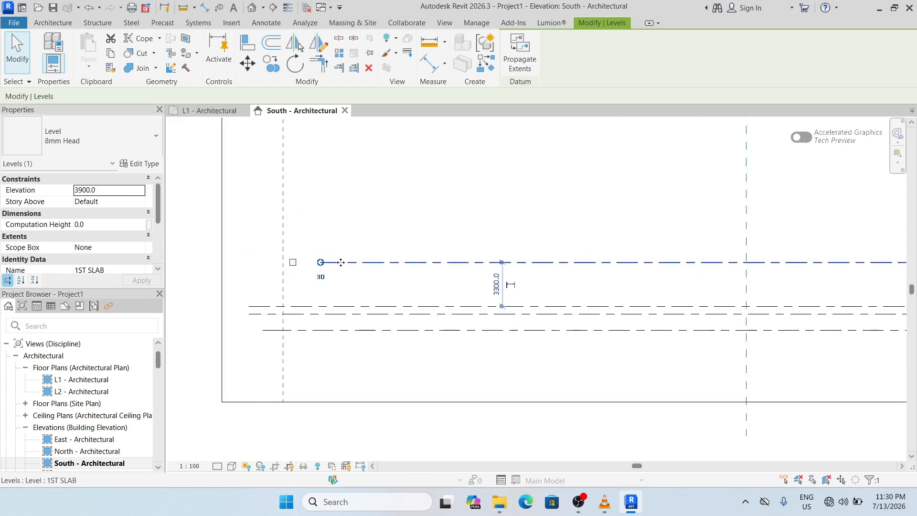
Draw a new level 150 mm above 1ST SLAB, ending in line with the heads of the existing levels.
scroll(340, 262, "up", 3)
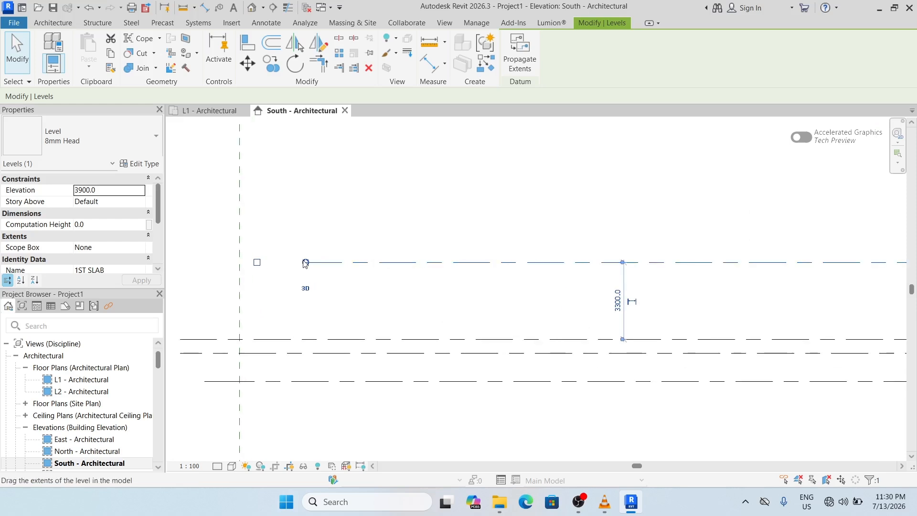
scroll(323, 256, "up", 1)
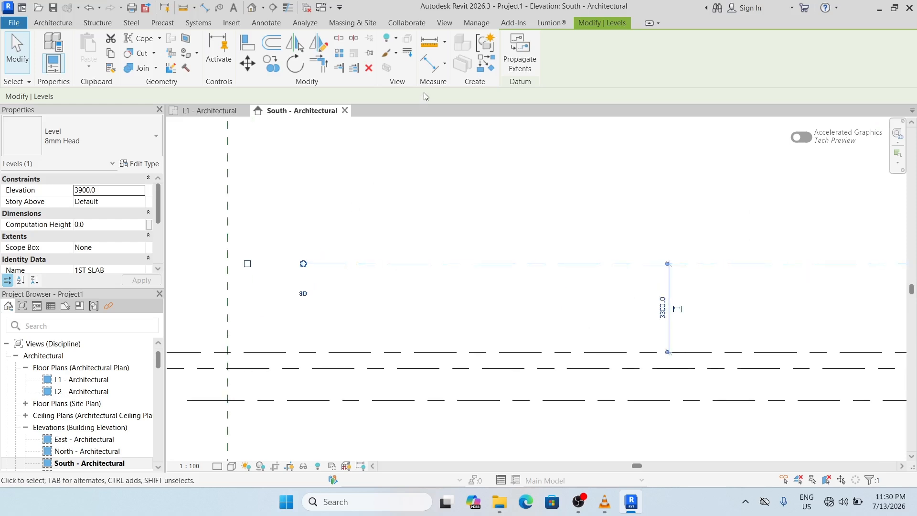
left_click(387, 235)
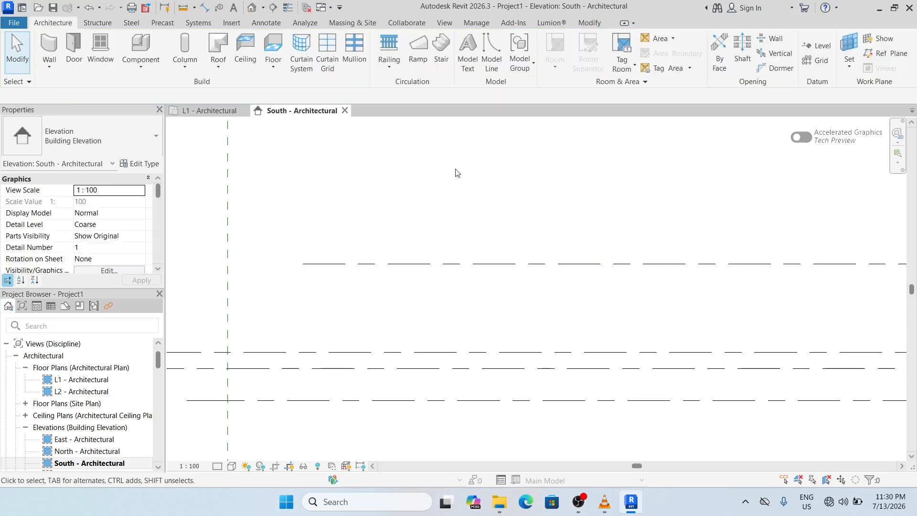
left_click(818, 46)
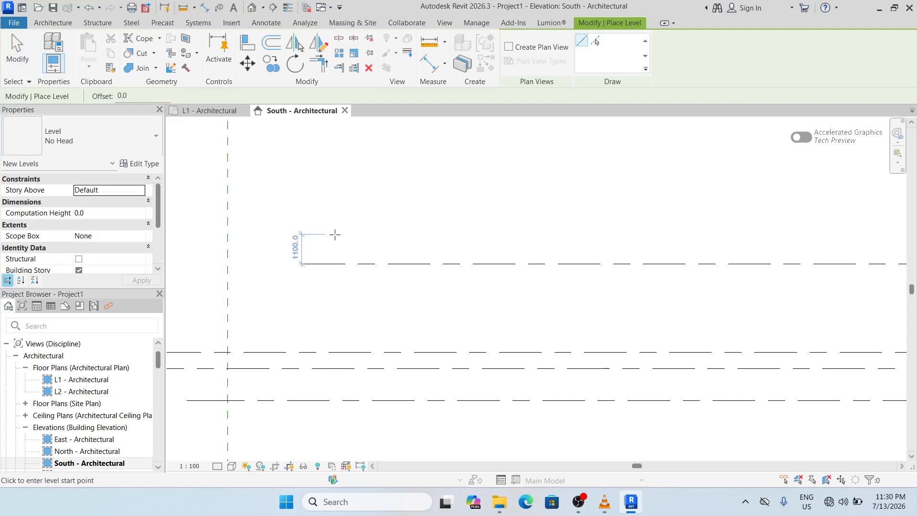
type("1")
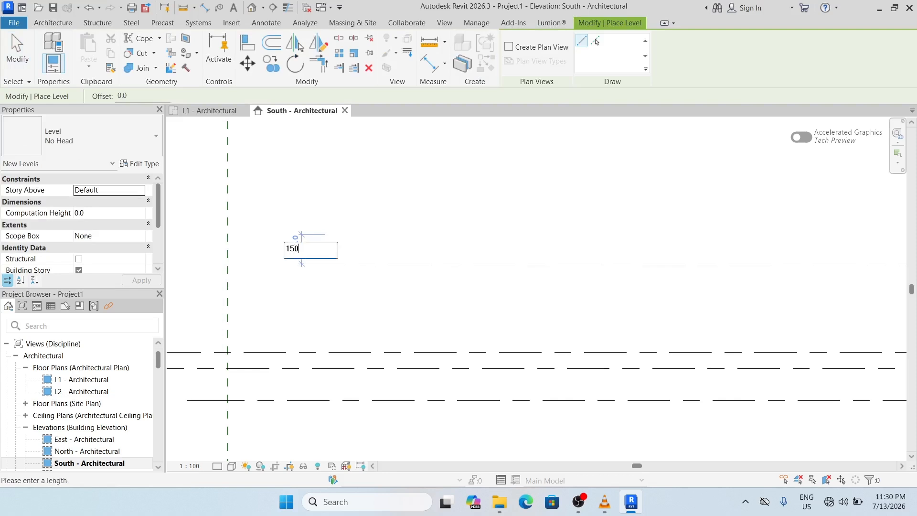
type("50")
key("Return")
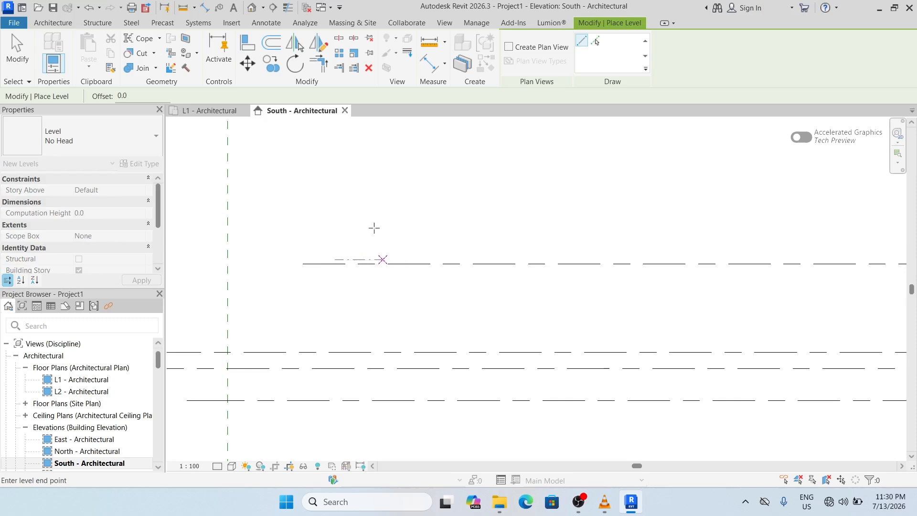
scroll(374, 229, "down", 2)
scroll(383, 227, "down", 4)
scroll(676, 225, "up", 3)
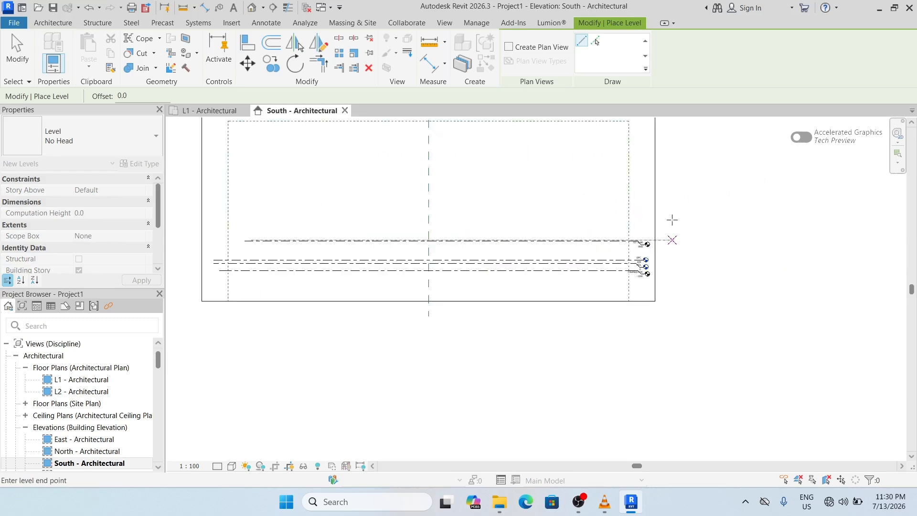
scroll(643, 235, "up", 4)
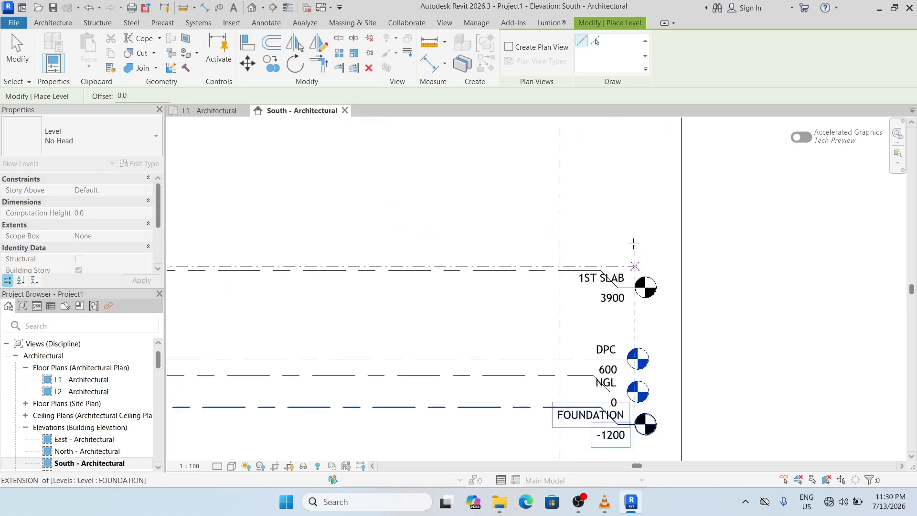
left_click(633, 243)
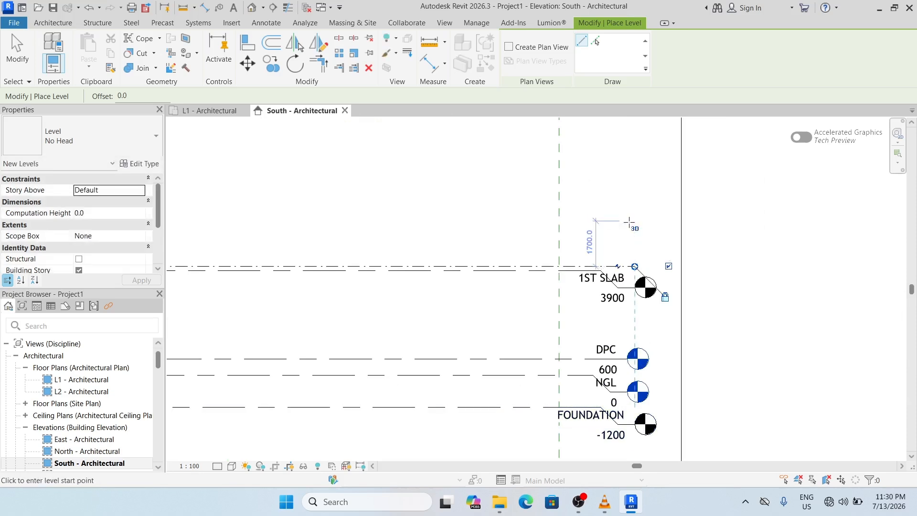
key("Escape")
key("Escape")
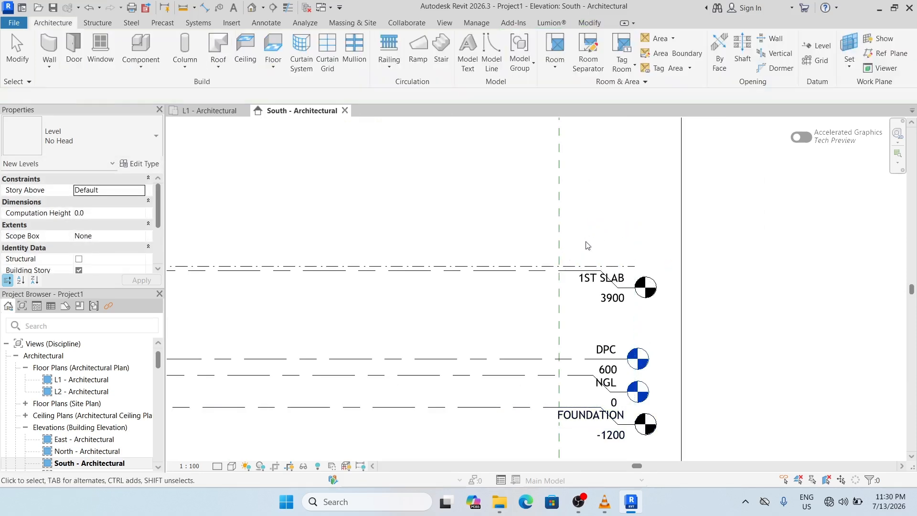
Change the type of the new level just above 1ST SLAB to 8mm Head.
left_click(542, 267)
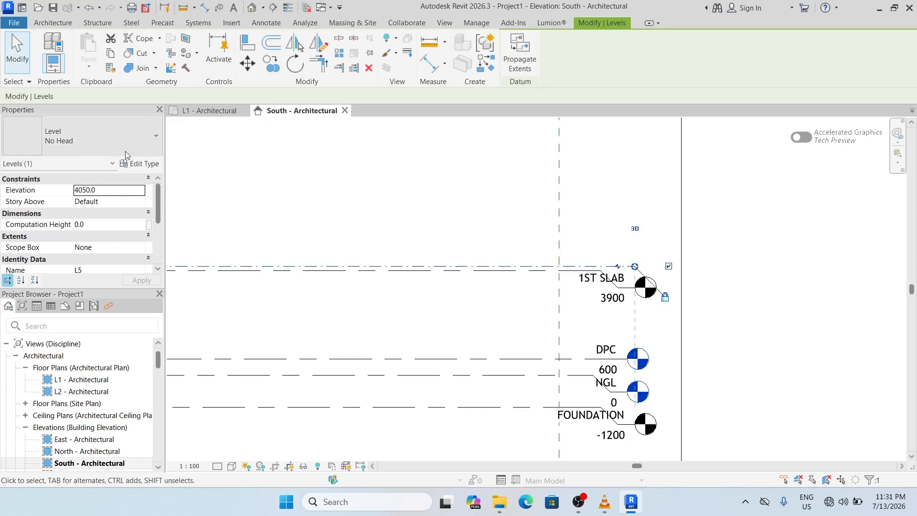
left_click(108, 138)
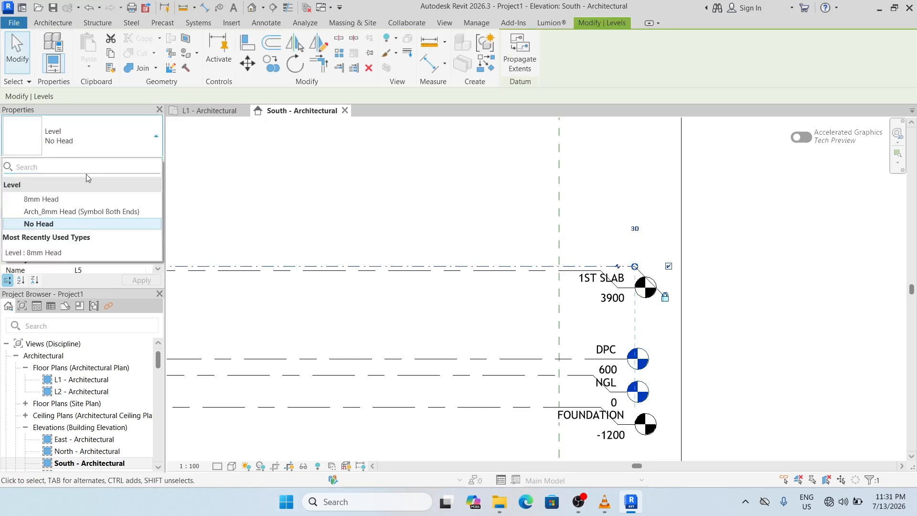
left_click(65, 197)
Rename the level just above 1ST SLAB as 1ST FLOOR.
scroll(622, 263, "up", 3)
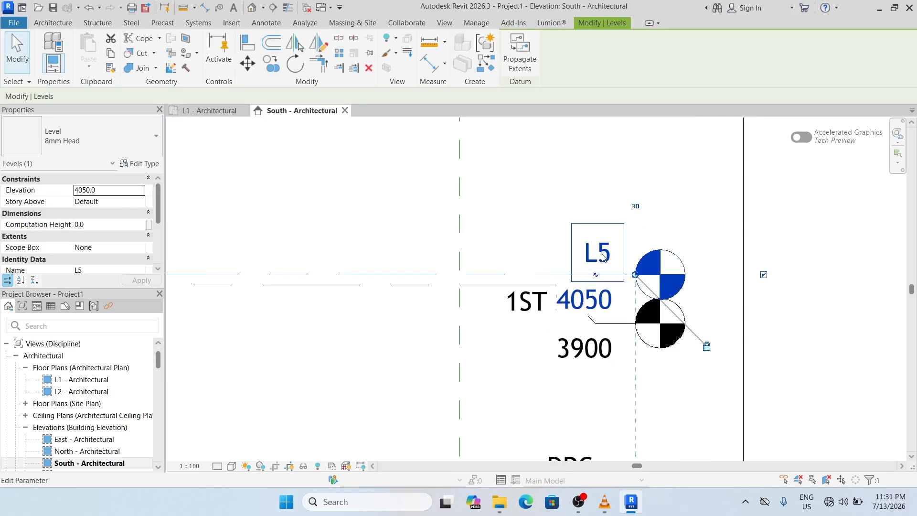
left_click(603, 257)
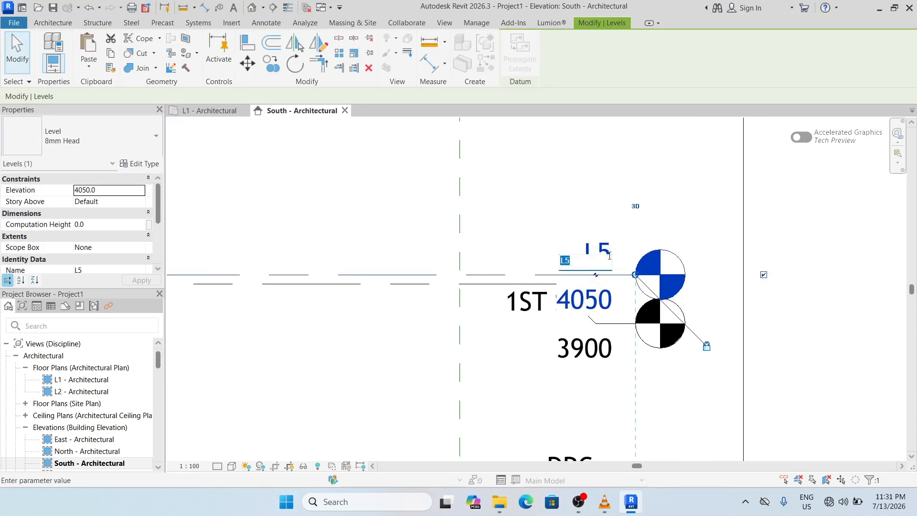
type("1ST FLOOR")
key("Return")
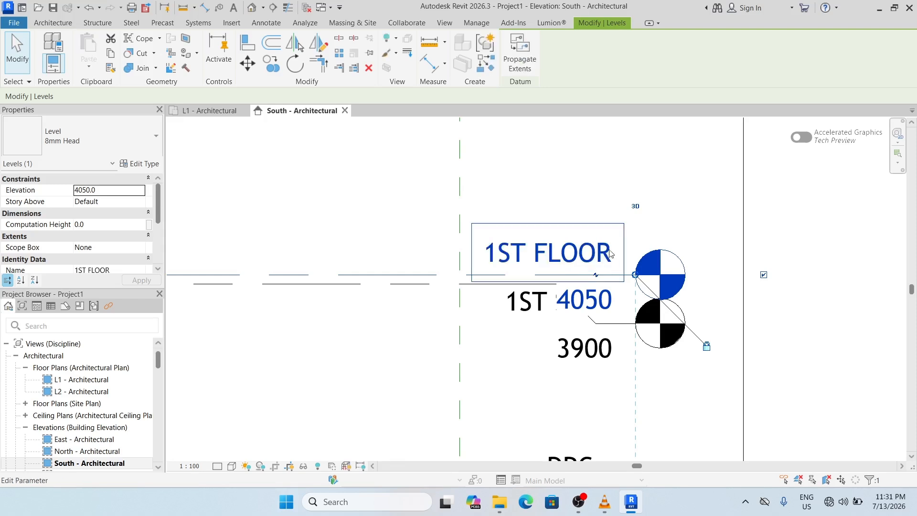
left_click(609, 204)
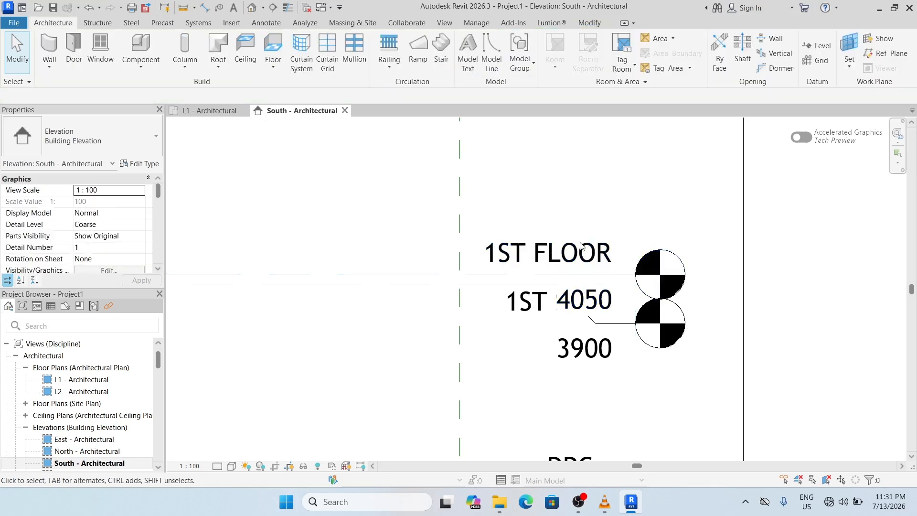
Draw a new level 3300 mm above 1ST FLOOR, ending in line with the existing level heads.
left_click(443, 275)
scroll(759, 220, "down", 2)
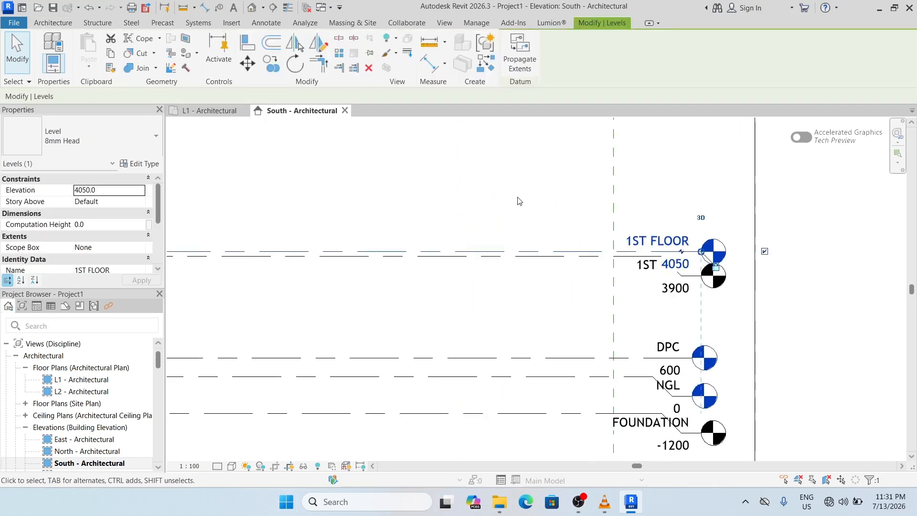
scroll(593, 206, "down", 3)
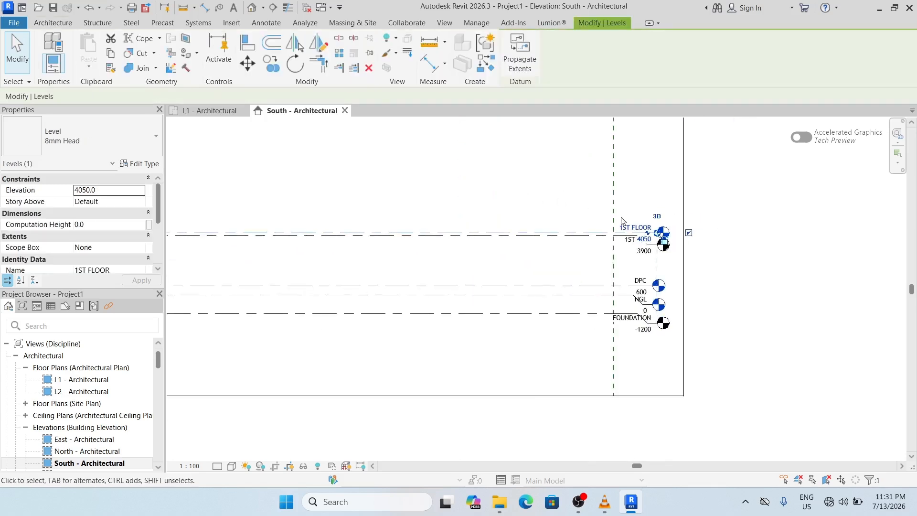
left_click(476, 181)
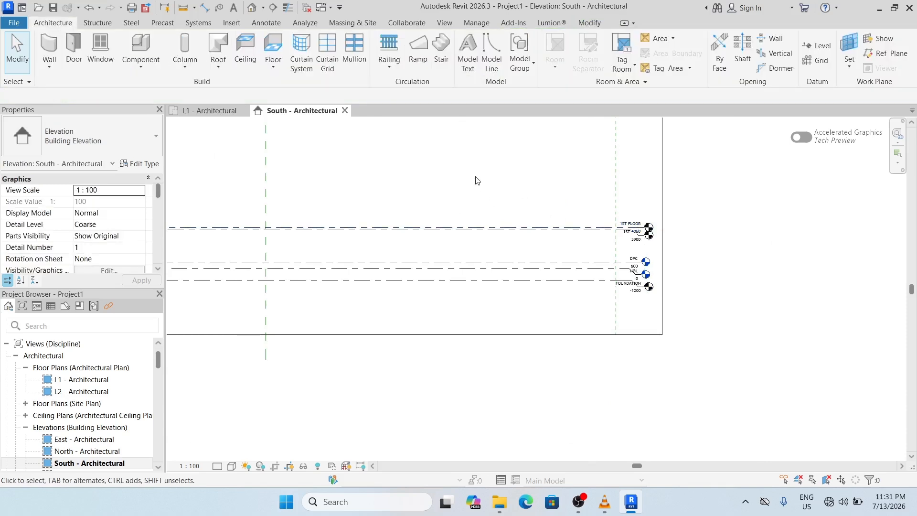
left_click(818, 45)
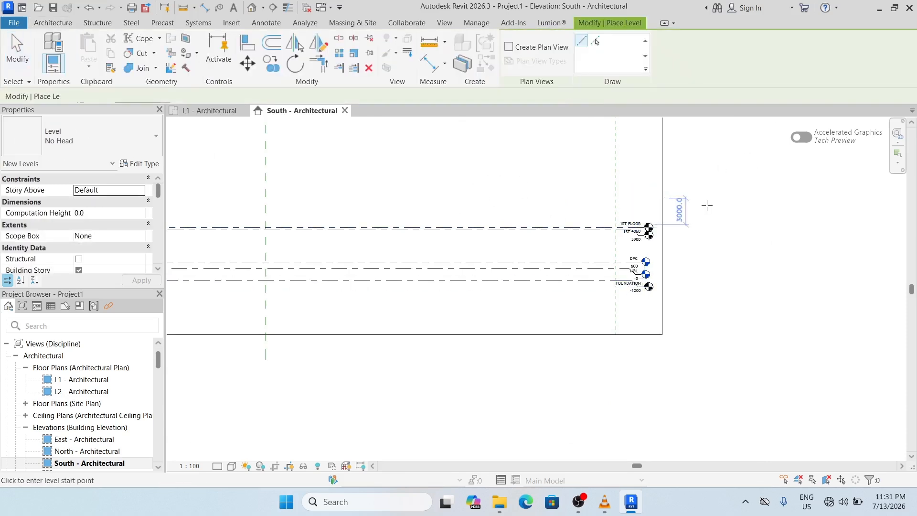
scroll(705, 205, "down", 2)
scroll(303, 161, "up", 4)
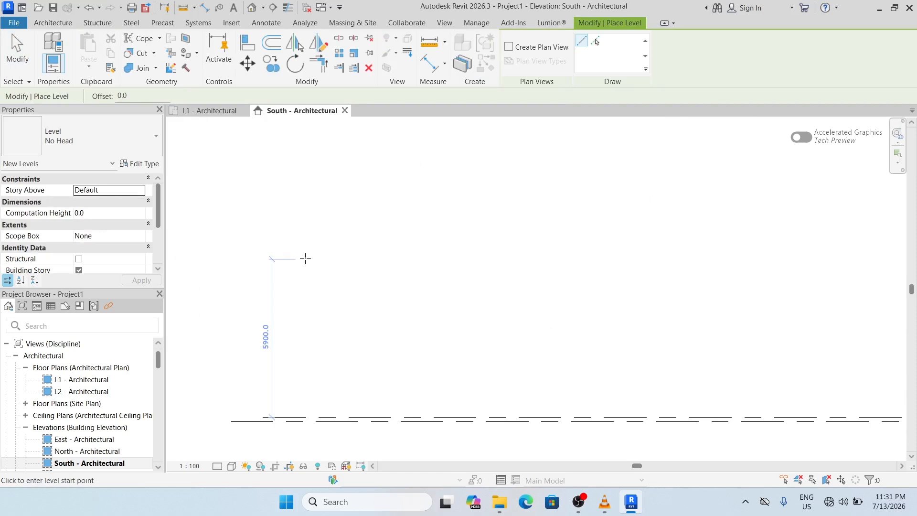
type("3")
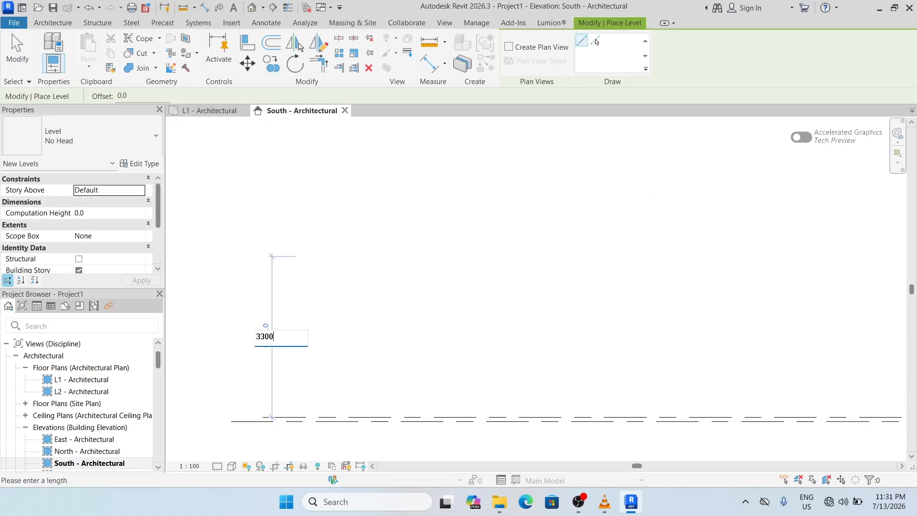
type("300")
key("Return")
scroll(307, 268, "down", 4)
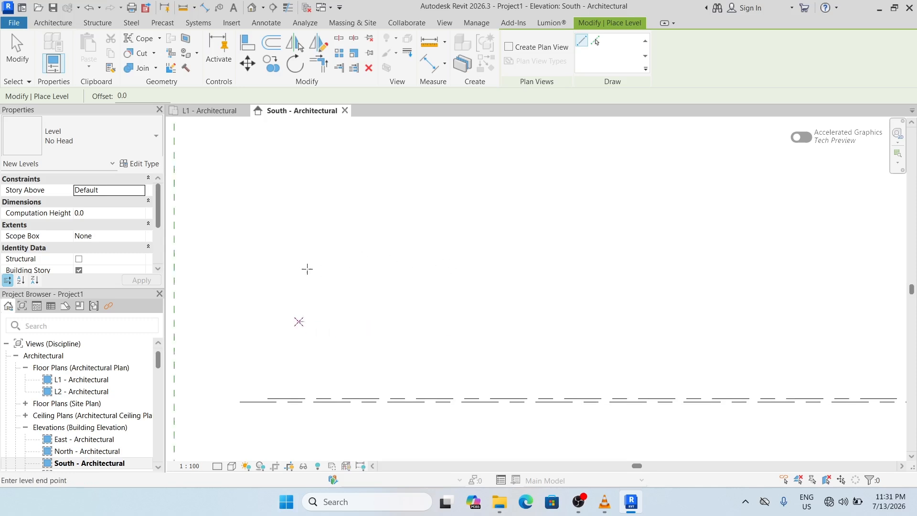
scroll(760, 282, "up", 4)
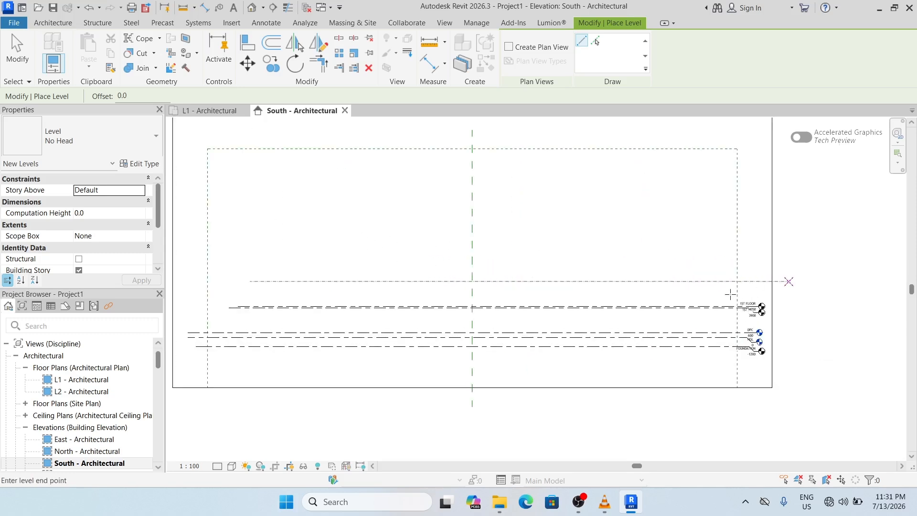
left_click(759, 282)
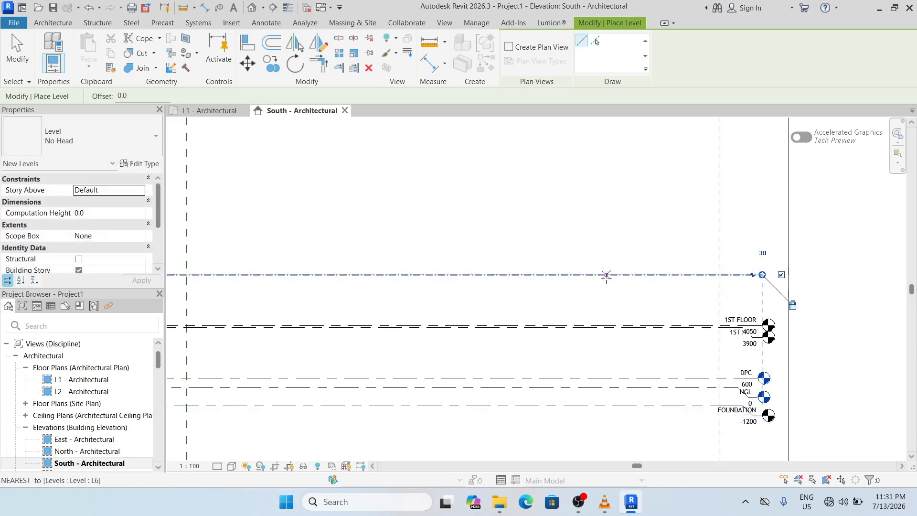
Draw another level 150 mm above the topmost level, aligning its end with the level heads below.
scroll(664, 241, "down", 2)
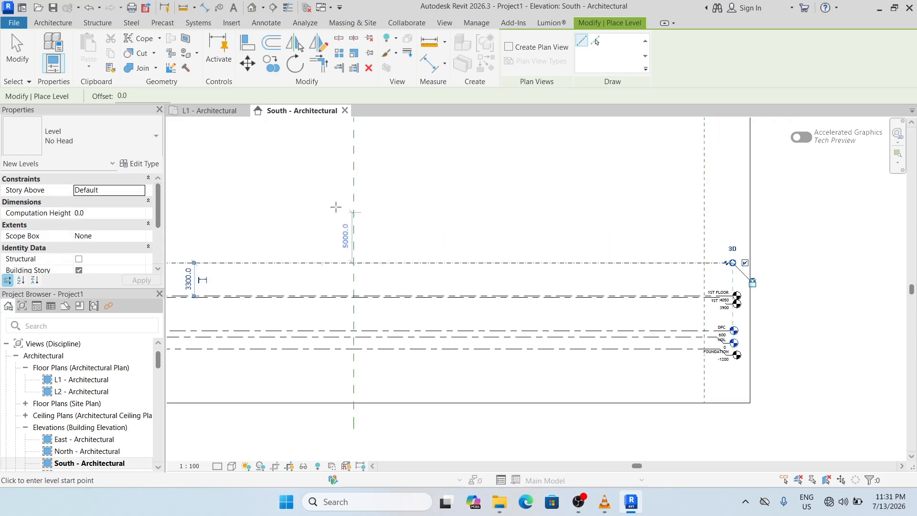
scroll(393, 239, "down", 1)
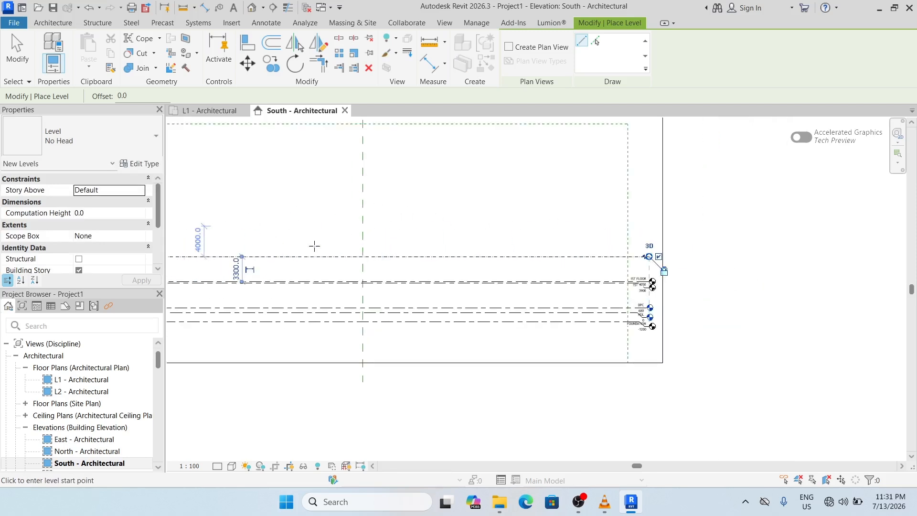
scroll(389, 253, "down", 1)
scroll(208, 251, "up", 2)
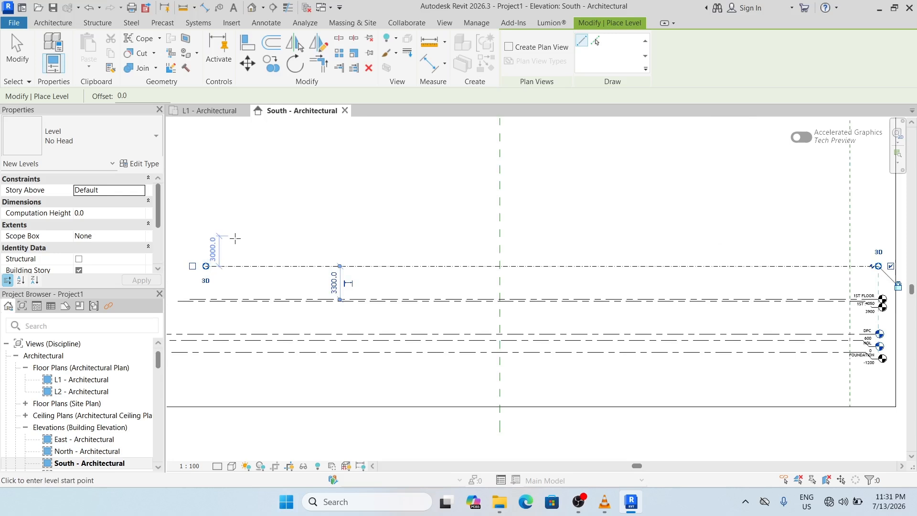
type("150")
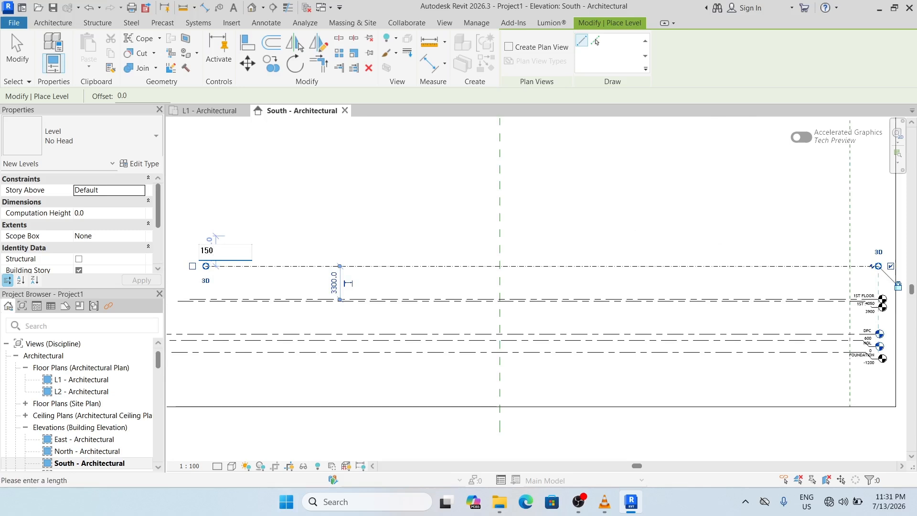
key("Return")
scroll(350, 263, "down", 2)
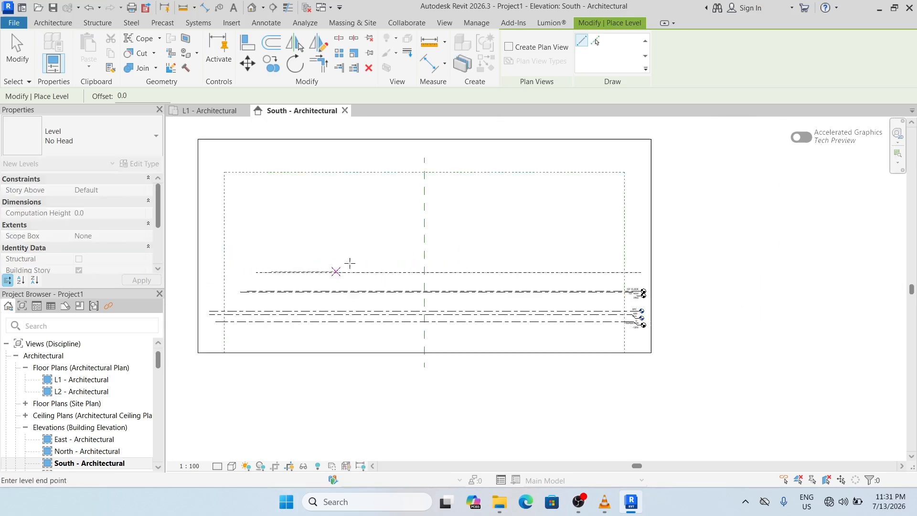
scroll(616, 256, "up", 5)
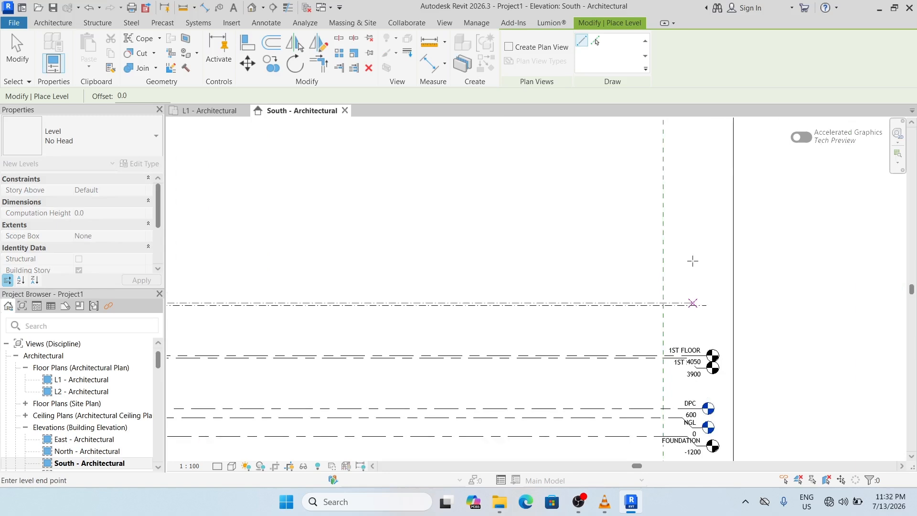
left_click(706, 260)
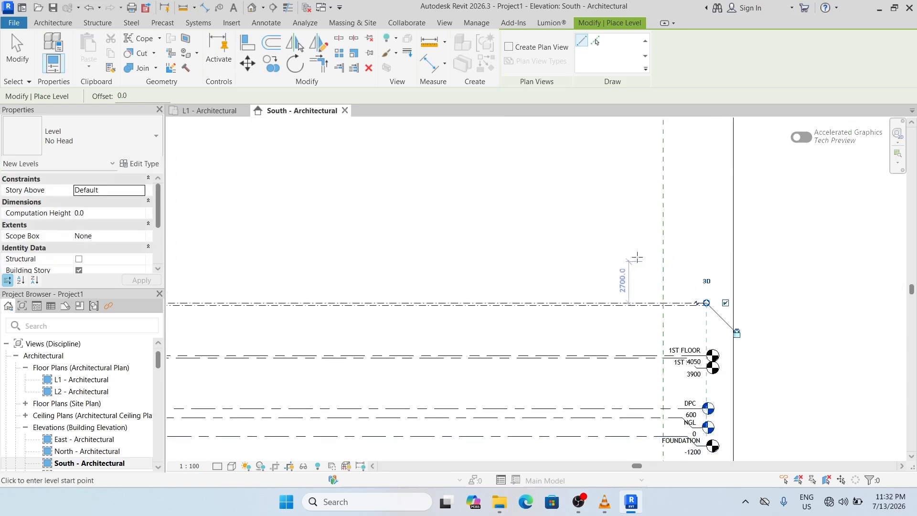
Draw a new level 3300 mm above the topmost level, ending in line with the level heads below.
scroll(708, 249, "down", 2)
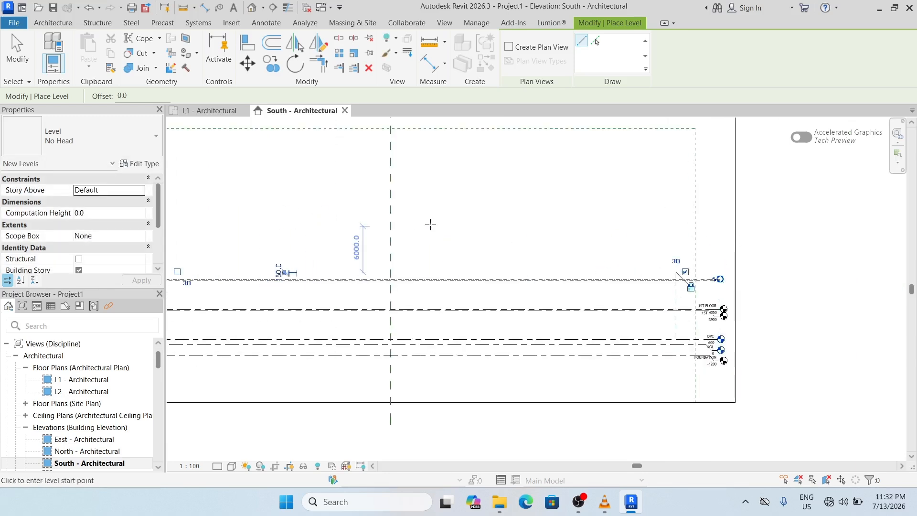
scroll(421, 224, "down", 2)
scroll(222, 199, "up", 3)
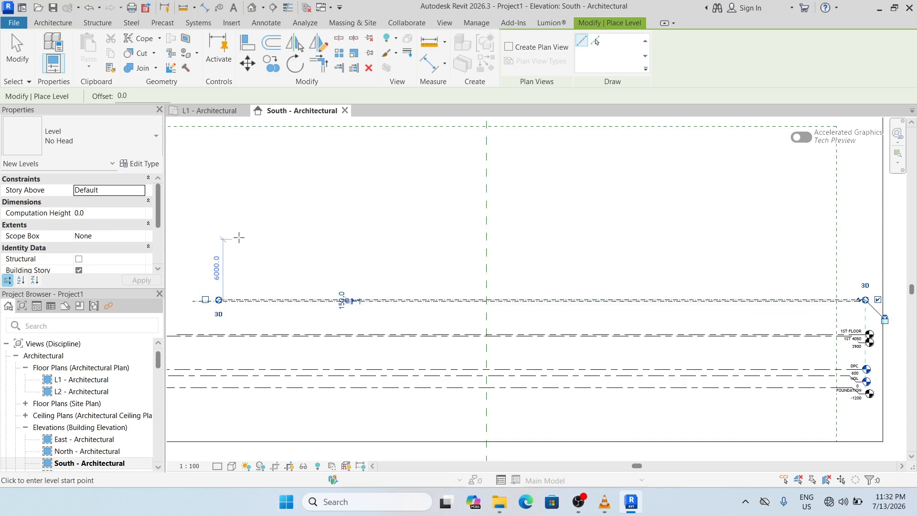
type("3300")
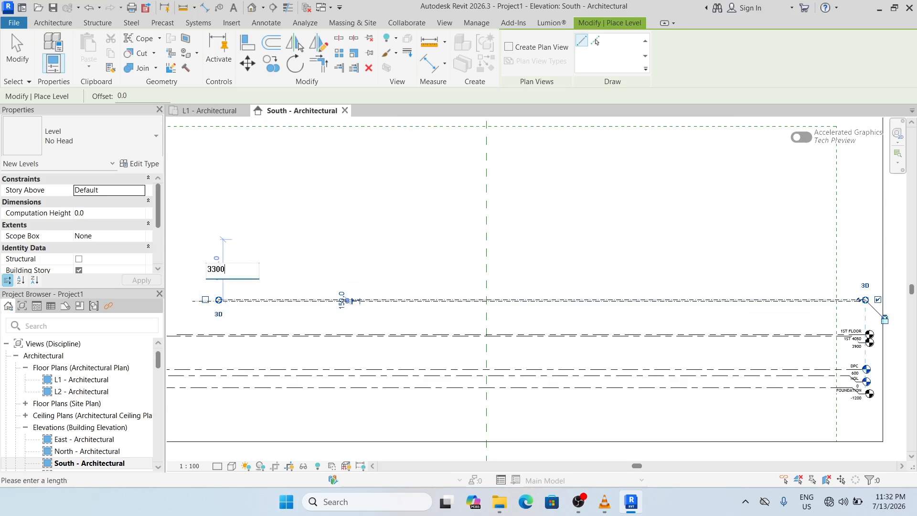
key("Return")
scroll(334, 289, "down", 2)
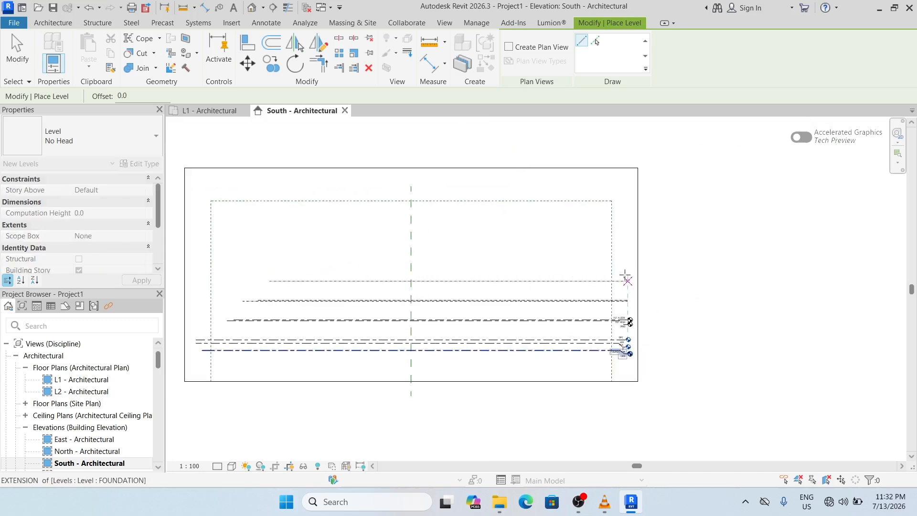
scroll(625, 276, "up", 2)
left_click(625, 277)
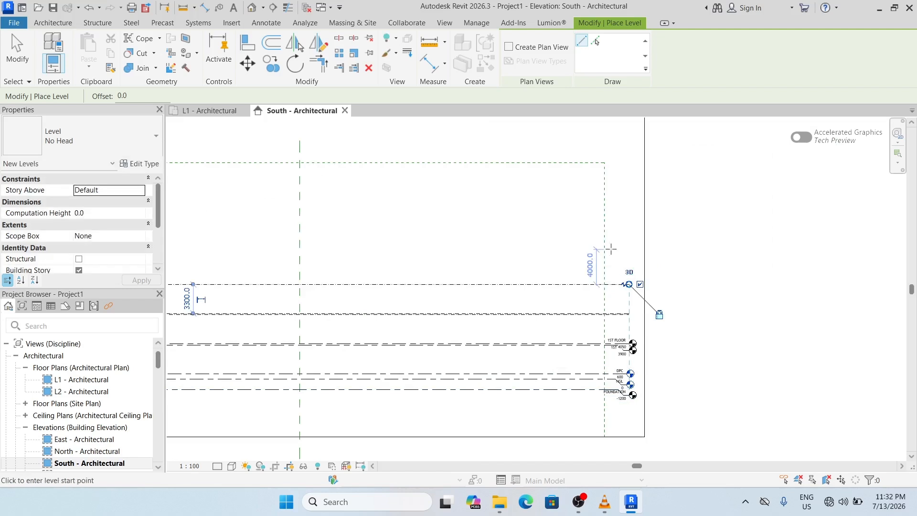
key("Escape")
key("Escape")
Change the type of the lower of the two close levels above 1ST FLOOR to 8mm Head.
scroll(585, 321, "up", 3)
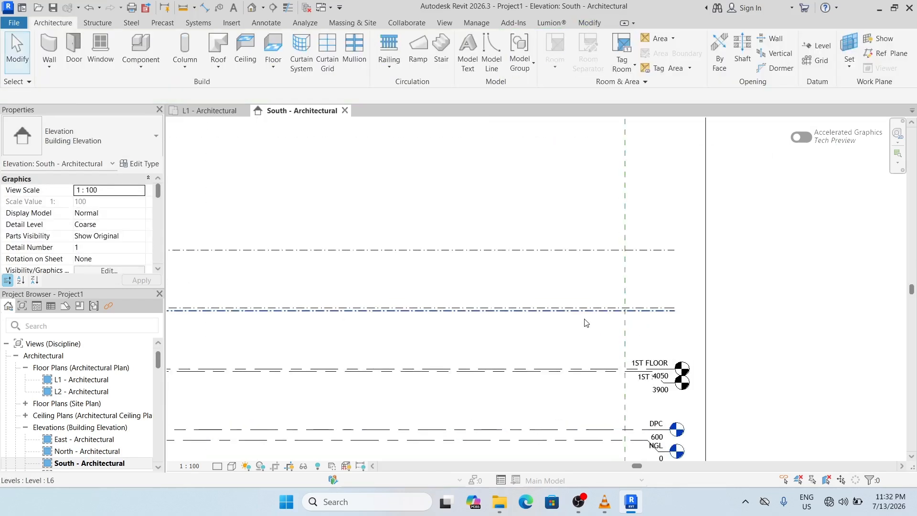
scroll(587, 321, "up", 1)
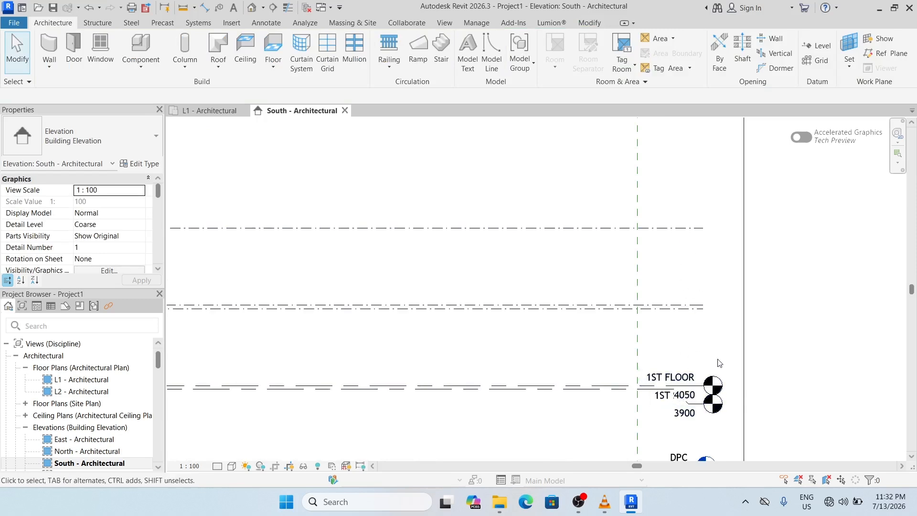
left_click(651, 308)
left_click(689, 310)
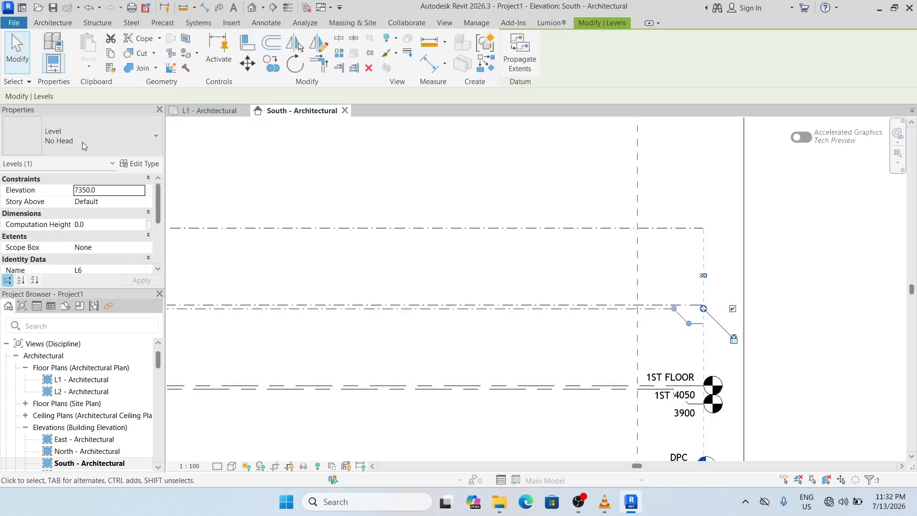
left_click(112, 139)
left_click(69, 201)
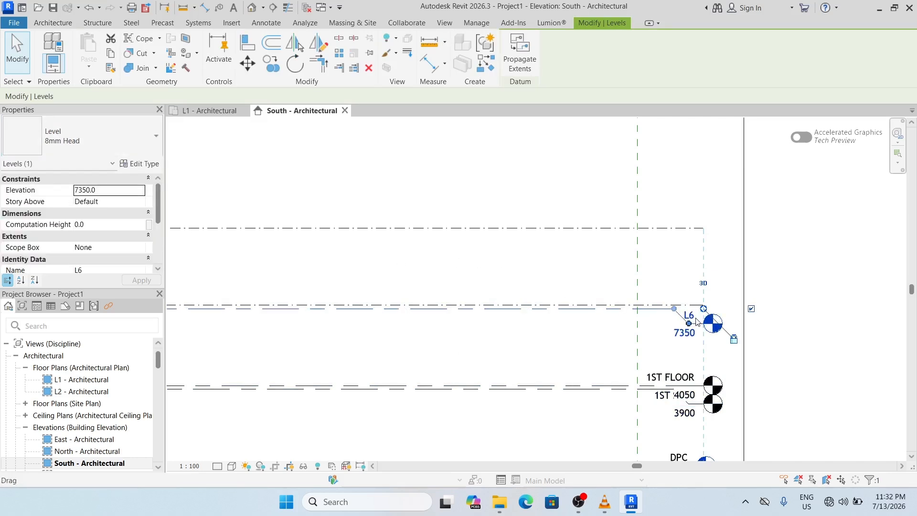
Rename the lower of the two close levels above 1ST FLOOR as 2ND SLAB and pull the aligned level ends slightly inward.
left_click(690, 315)
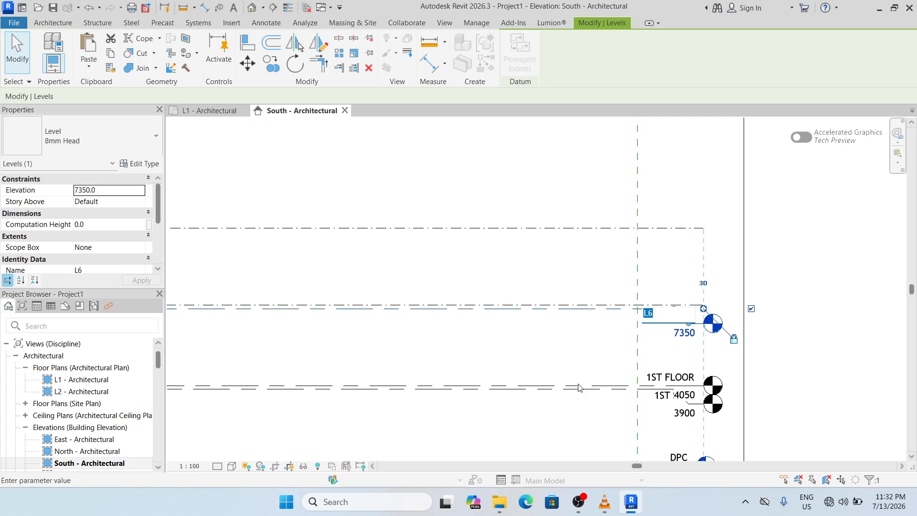
type("2ND SLAB")
key("Return")
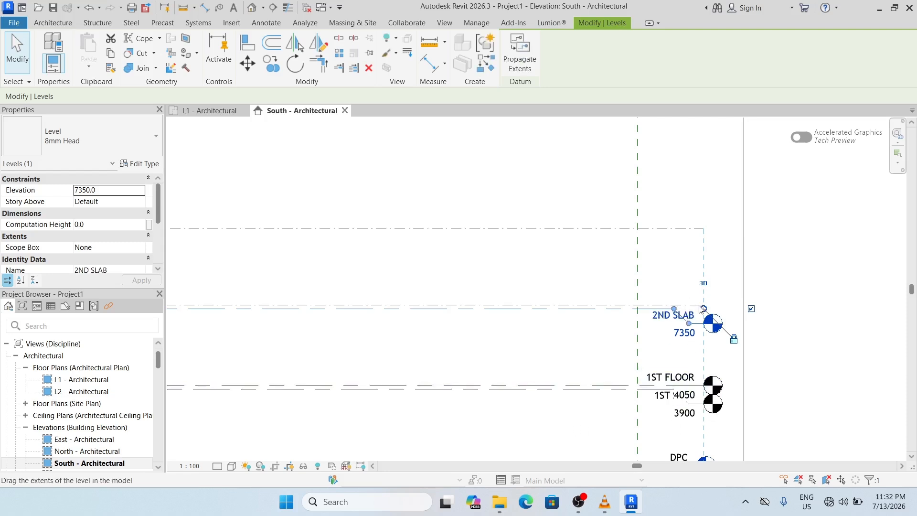
left_click_drag(701, 308, 694, 308)
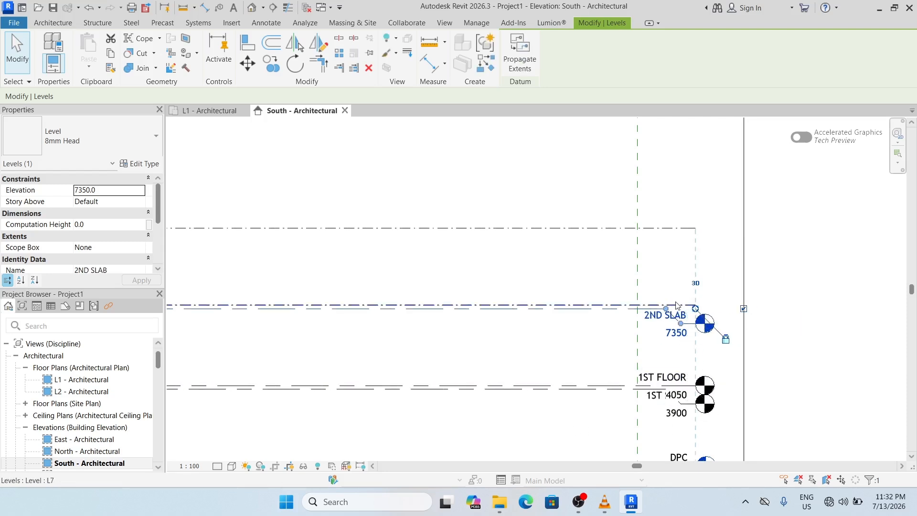
left_click(568, 276)
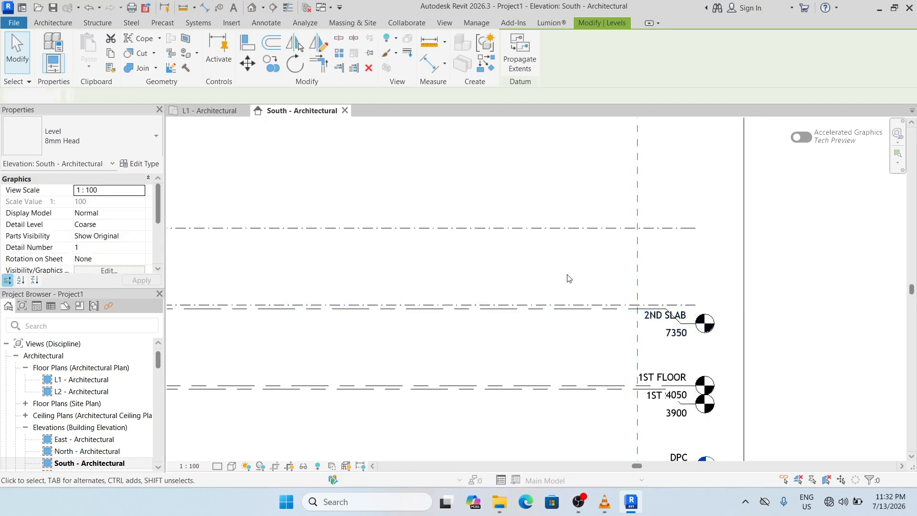
Change the level just above 2ND SLAB to the 8mm Head type and rename it 2ND FLOOR.
left_click(581, 305)
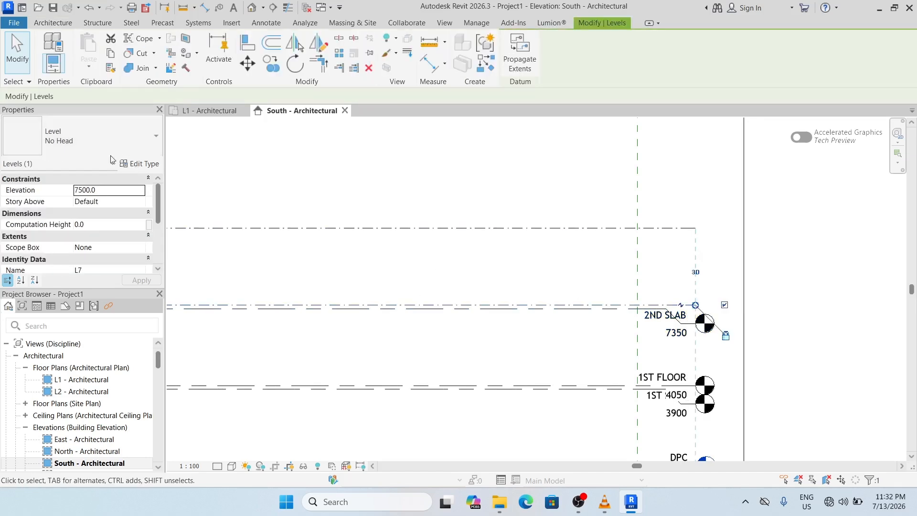
left_click(76, 140)
left_click(84, 201)
scroll(696, 313, "up", 3)
left_click(675, 285)
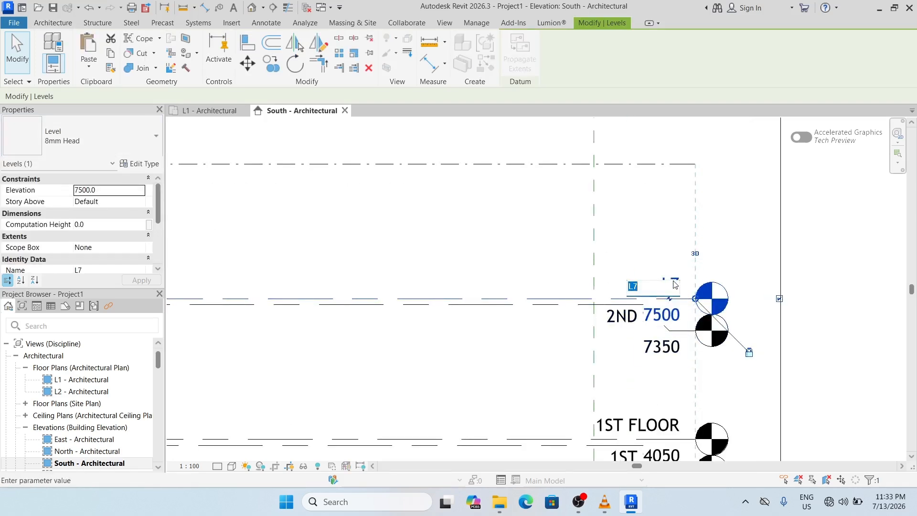
type("2ND FLOOR")
key("Return")
Change the topmost level to the 8mm Head type and rename it ROOF.
left_click(651, 164)
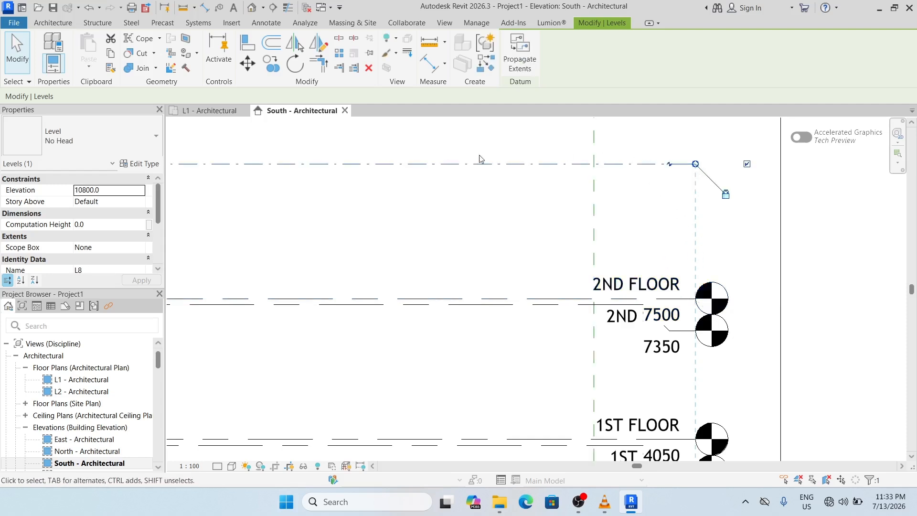
left_click(96, 142)
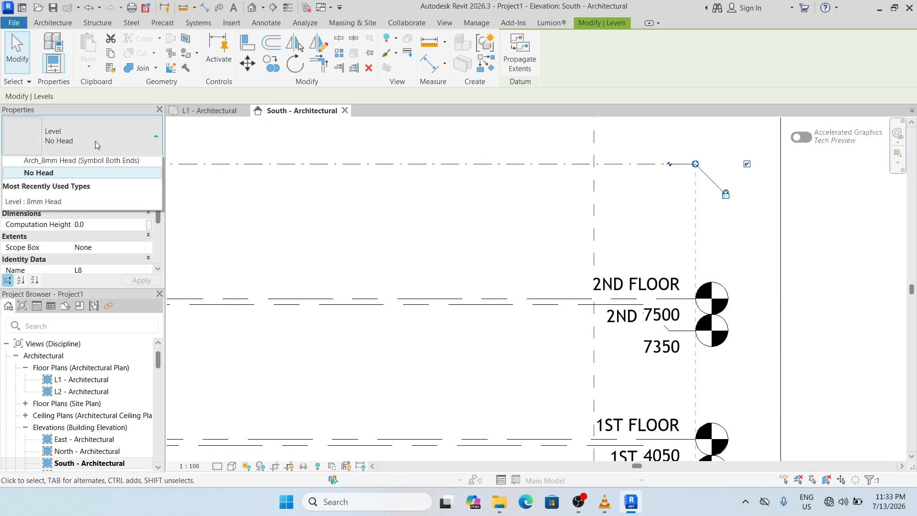
key("Escape")
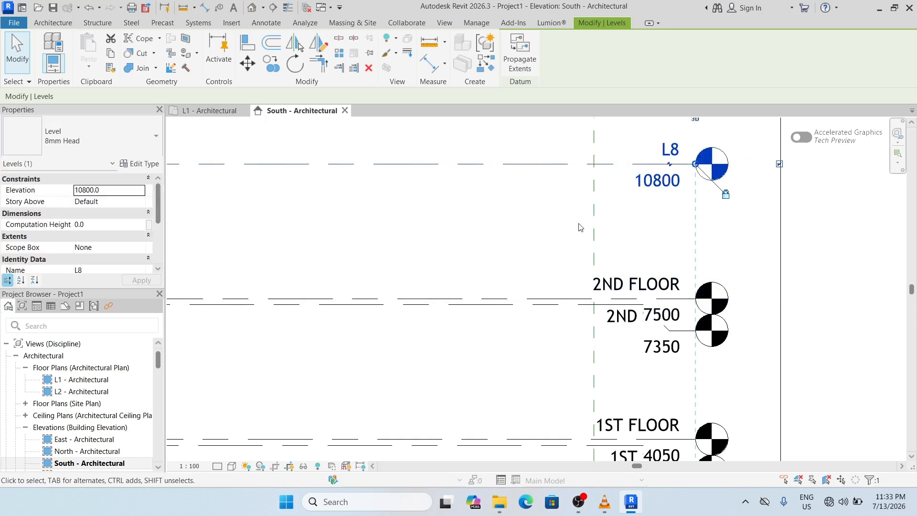
left_click(675, 149)
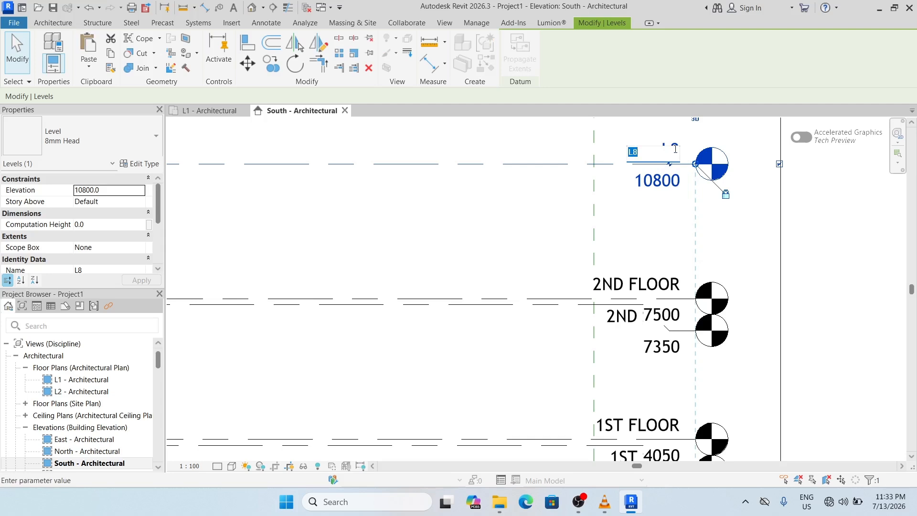
type("ROOF")
key("Return")
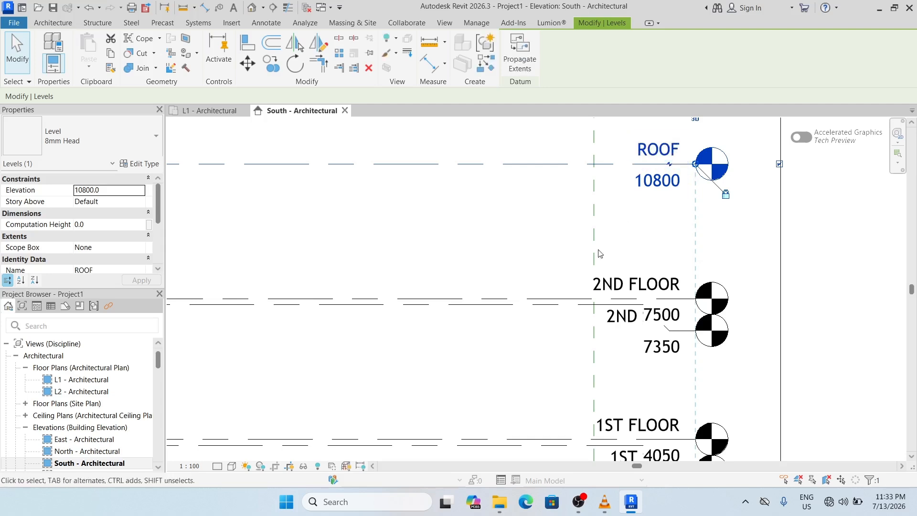
left_click(520, 260)
Review the names, elevations and head symbols of all levels from FOUNDATION up to ROOF.
scroll(612, 269, "down", 2)
scroll(616, 274, "down", 5)
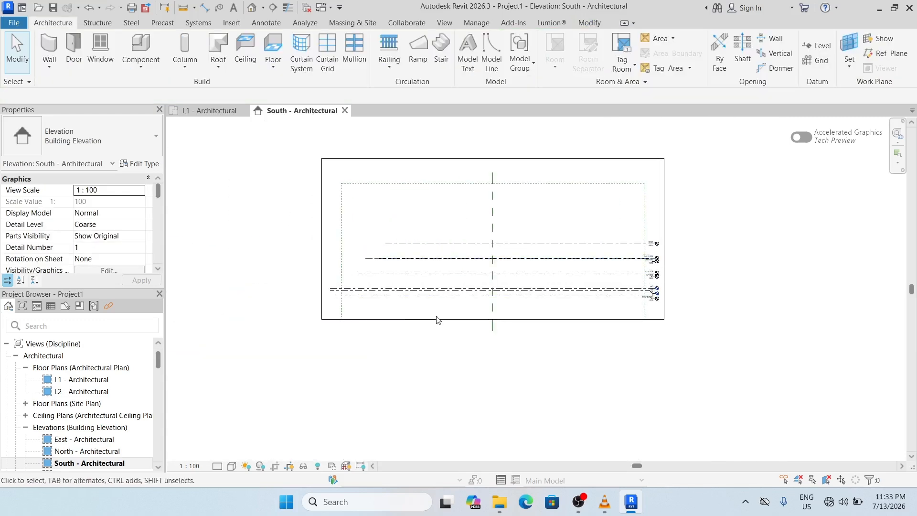
scroll(647, 262, "up", 3)
scroll(767, 208, "up", 1)
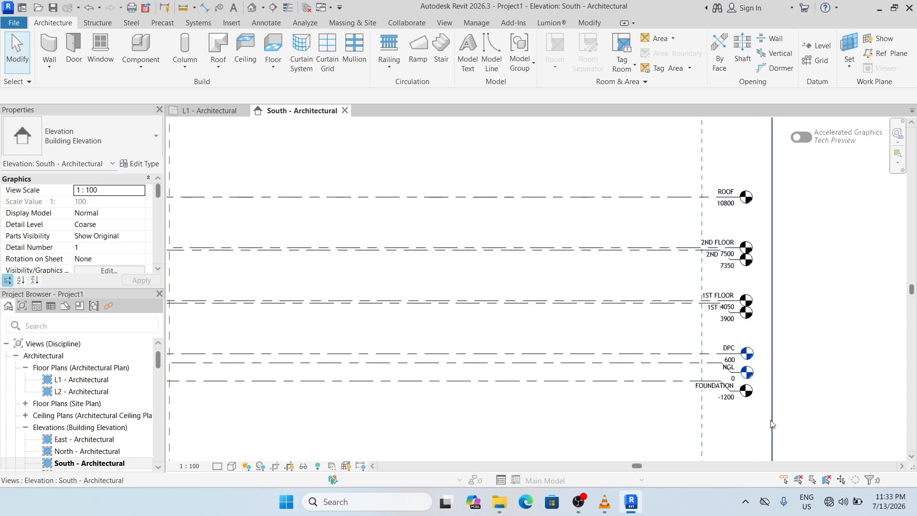
scroll(817, 381, "up", 1)
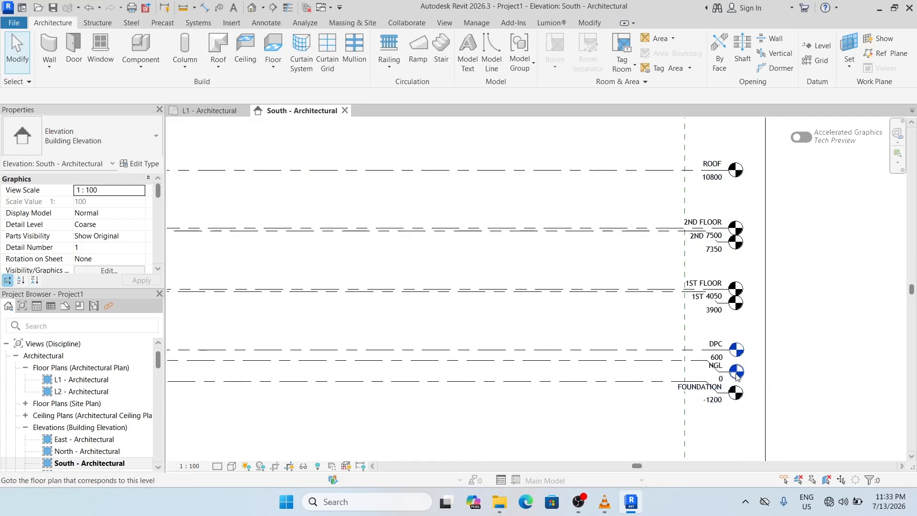
scroll(736, 376, "up", 3)
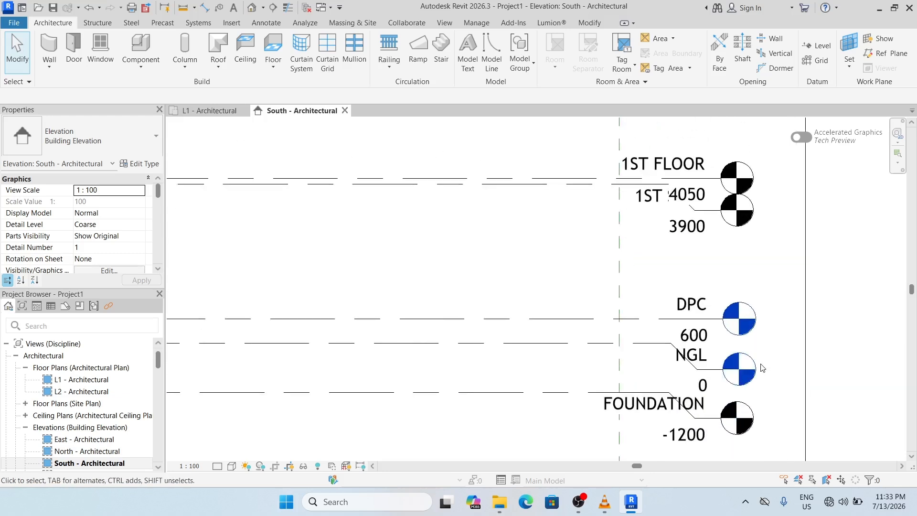
scroll(766, 326, "down", 2)
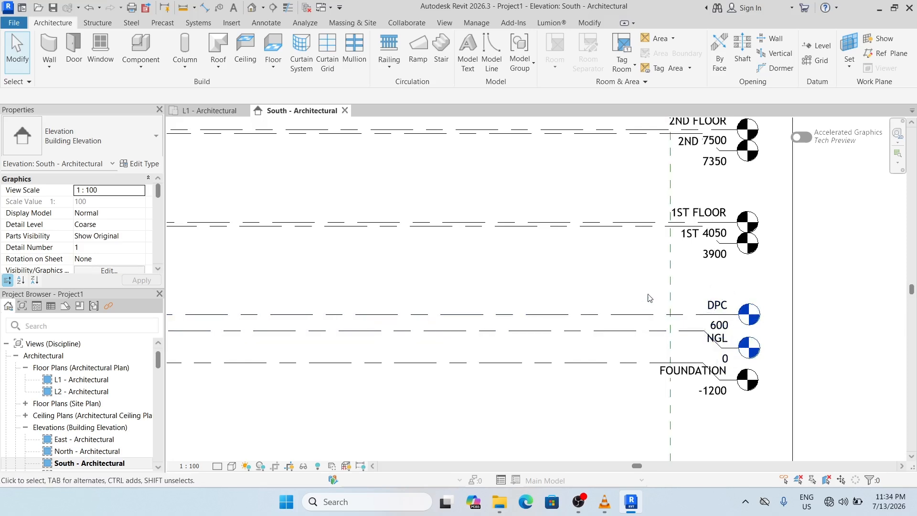
scroll(727, 327, "up", 4)
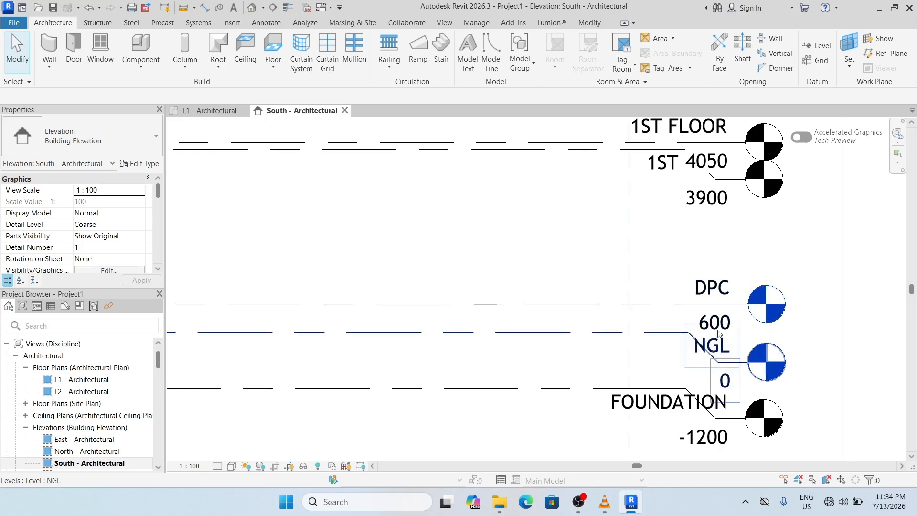
scroll(734, 306, "down", 1)
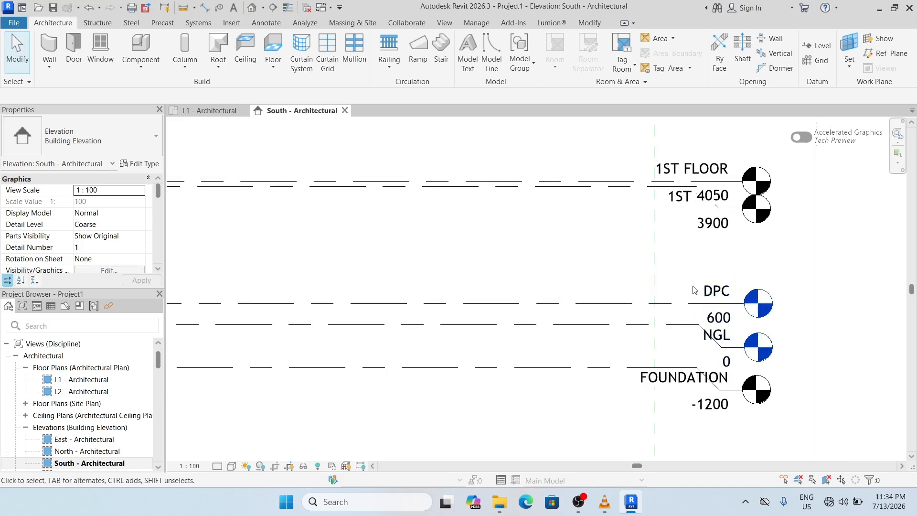
scroll(761, 320, "down", 2)
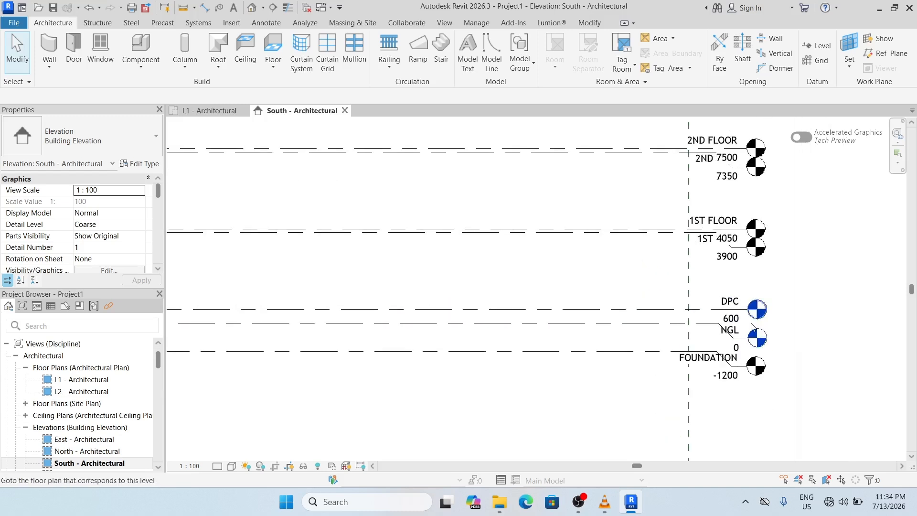
scroll(673, 292, "down", 1)
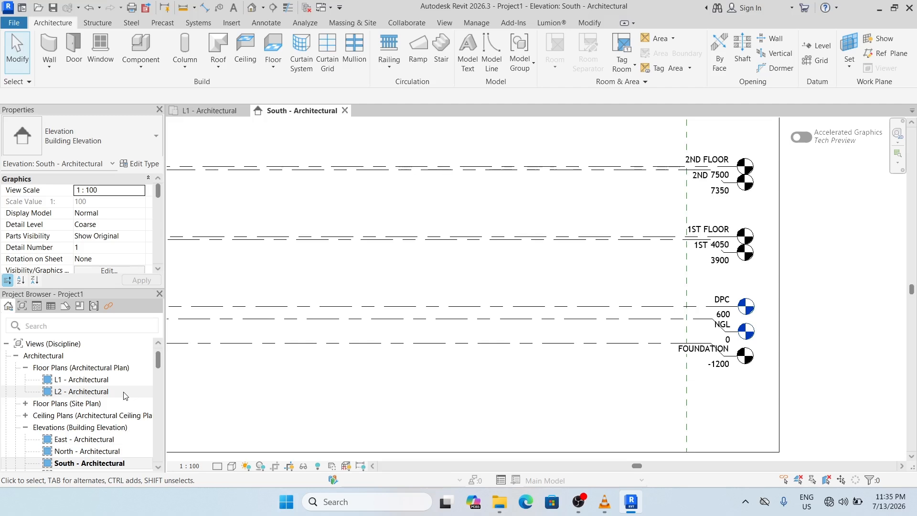
Create architectural floor plan views for the 1ST FLOOR, 1ST SLAB, 2ND FLOOR, 2ND SLAB, FOUNDATION and ROOF levels without duplicating existing views.
left_click(445, 23)
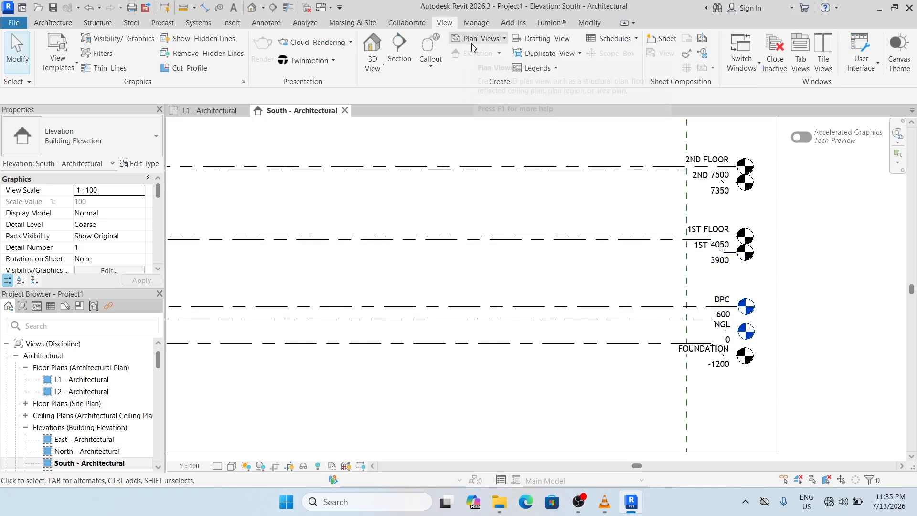
left_click(504, 43)
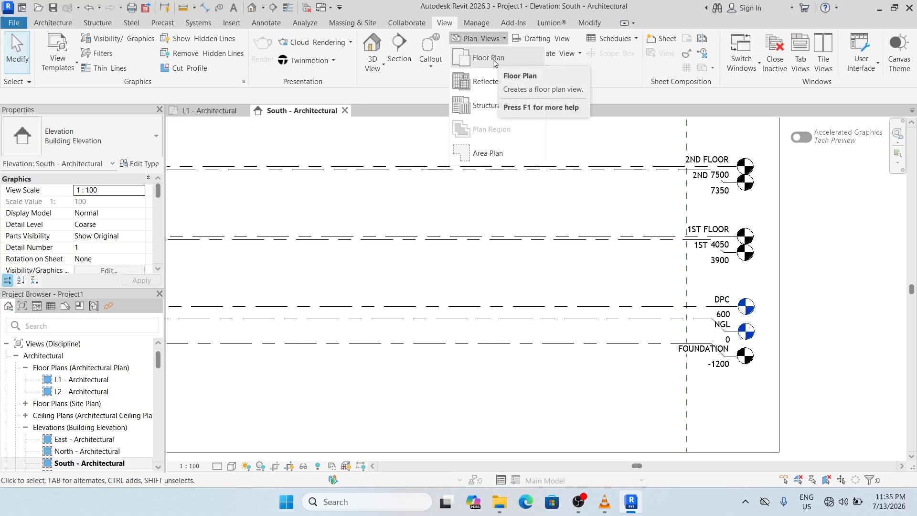
left_click(488, 58)
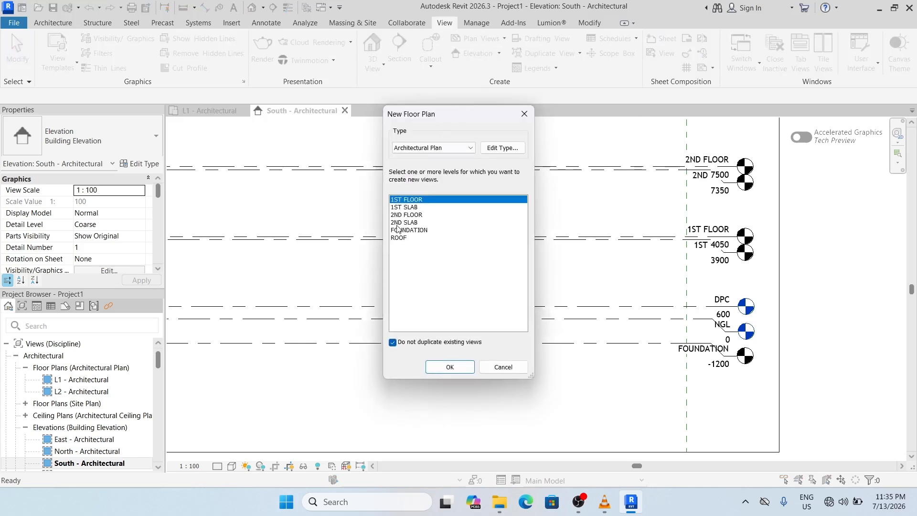
left_click(429, 208, "shift")
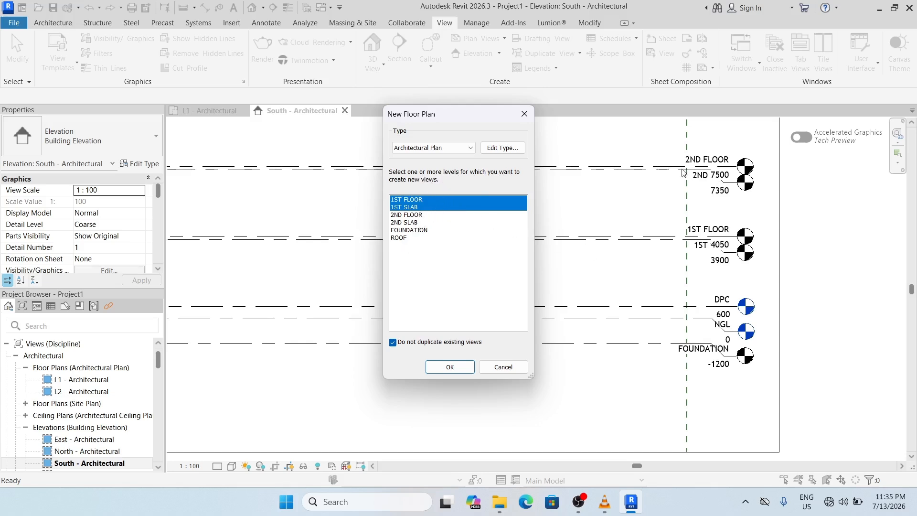
left_click(417, 218, "ctrl")
left_click(417, 223, "ctrl")
left_click(414, 230, "ctrl")
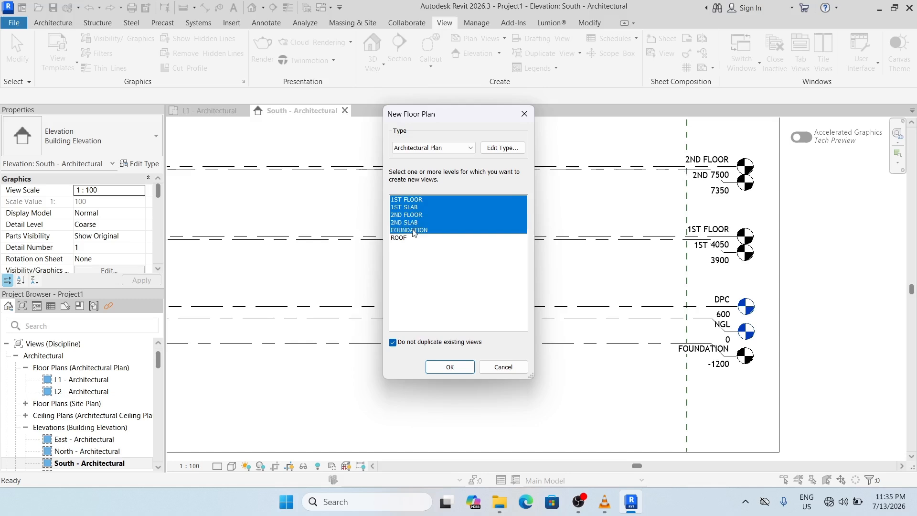
left_click(406, 238, "ctrl")
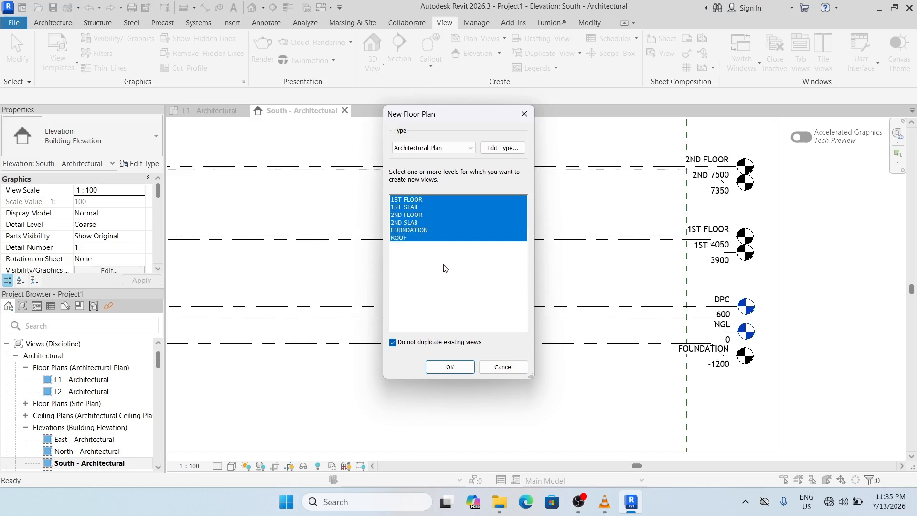
left_click(454, 366)
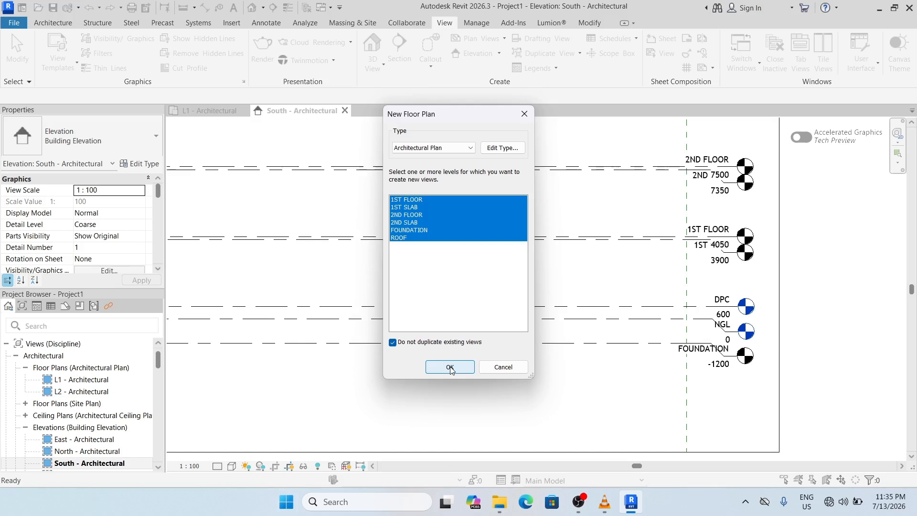
left_click(450, 367)
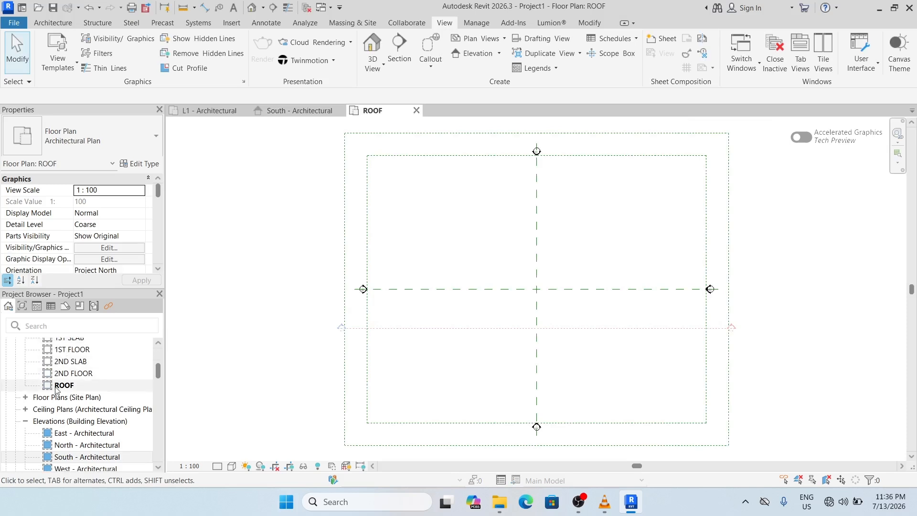
Rename the L1 - Architectural floor plan view as NGL.
scroll(56, 368, "up", 3)
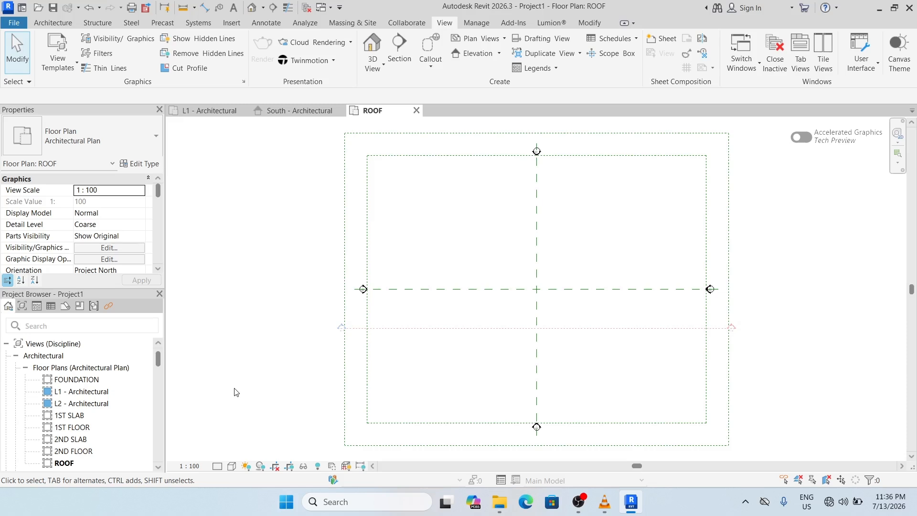
left_click(93, 393)
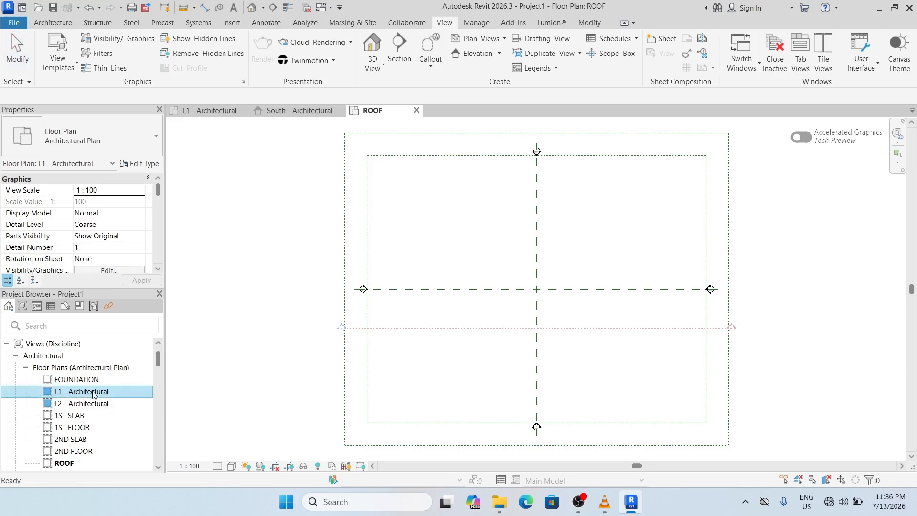
right_click(94, 393)
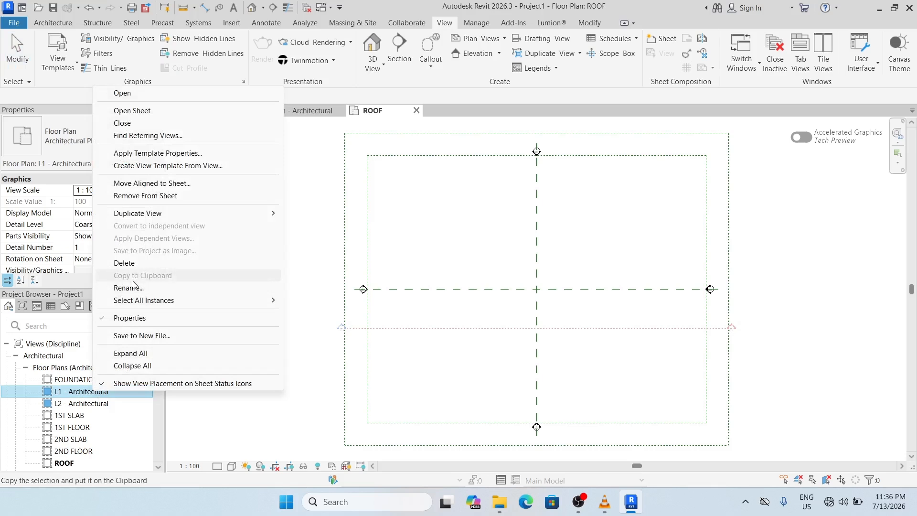
left_click(132, 289)
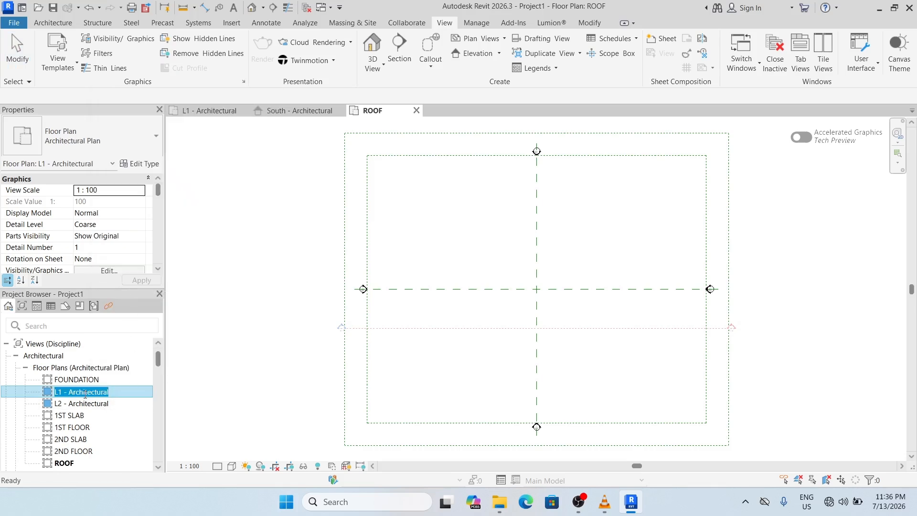
type("NGL")
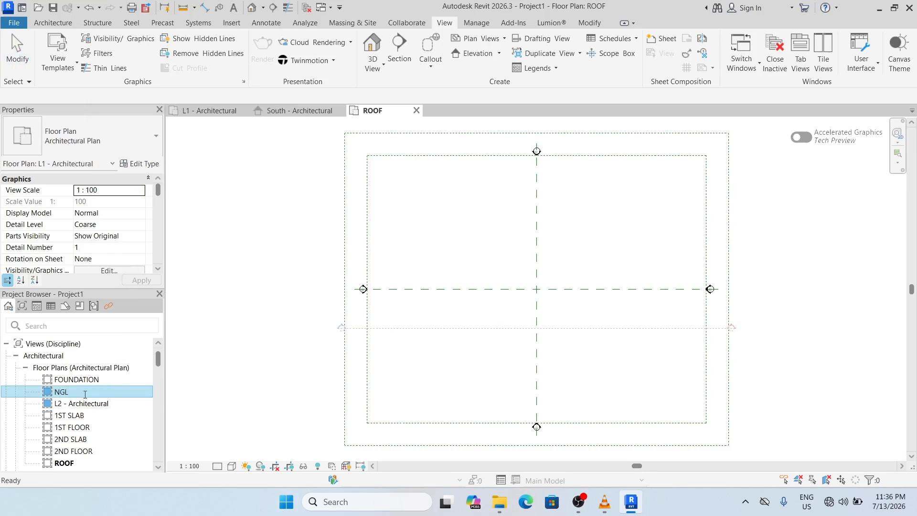
key("Return")
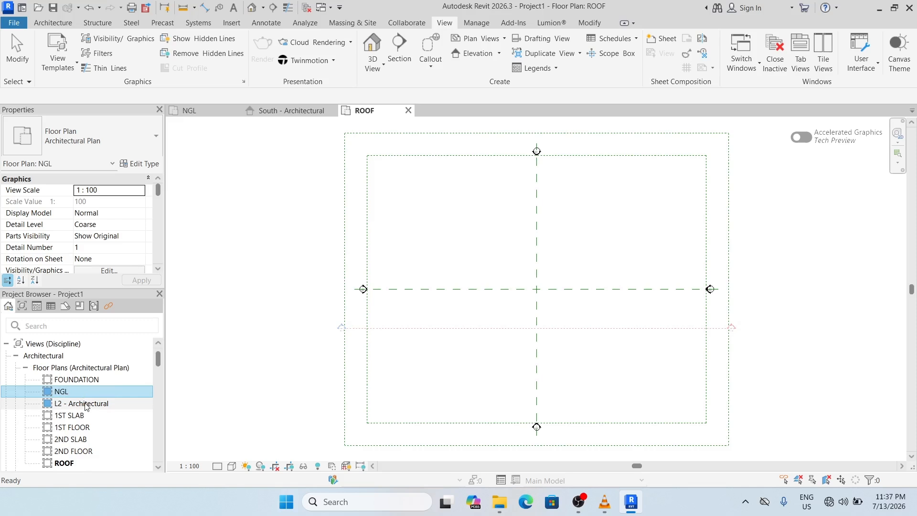
Rename the L2 - Architectural floor plan view as DPC.
left_click(87, 405)
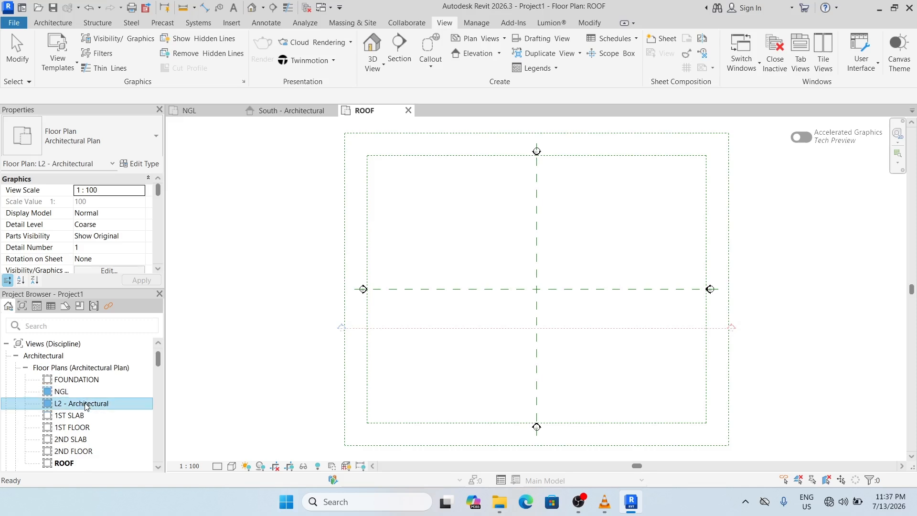
right_click(86, 406)
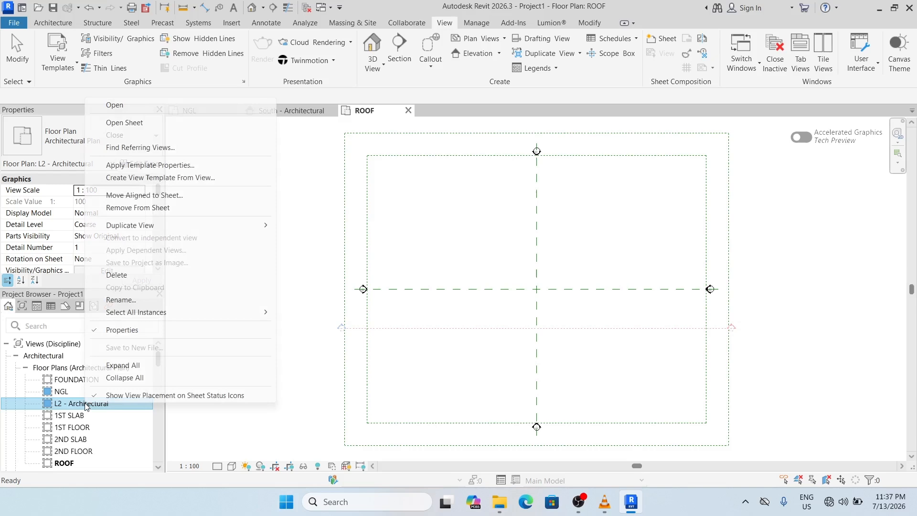
left_click(121, 300)
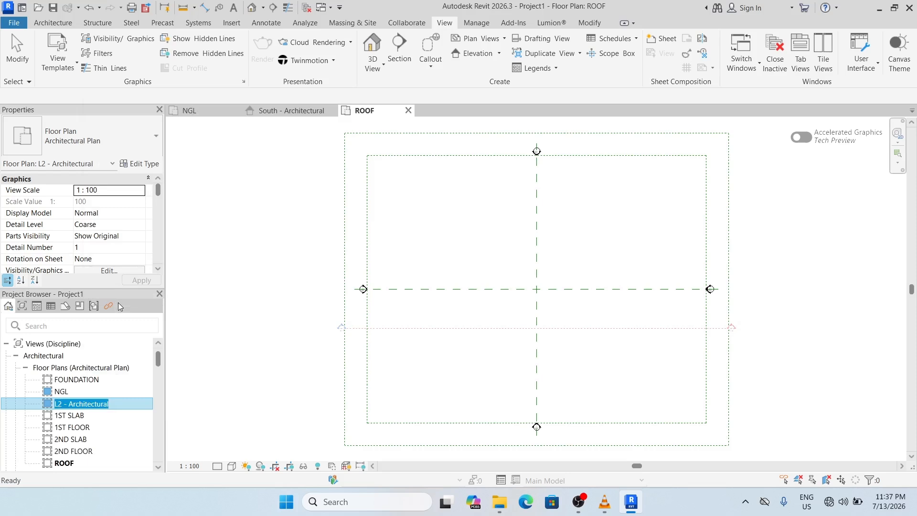
type("DP")
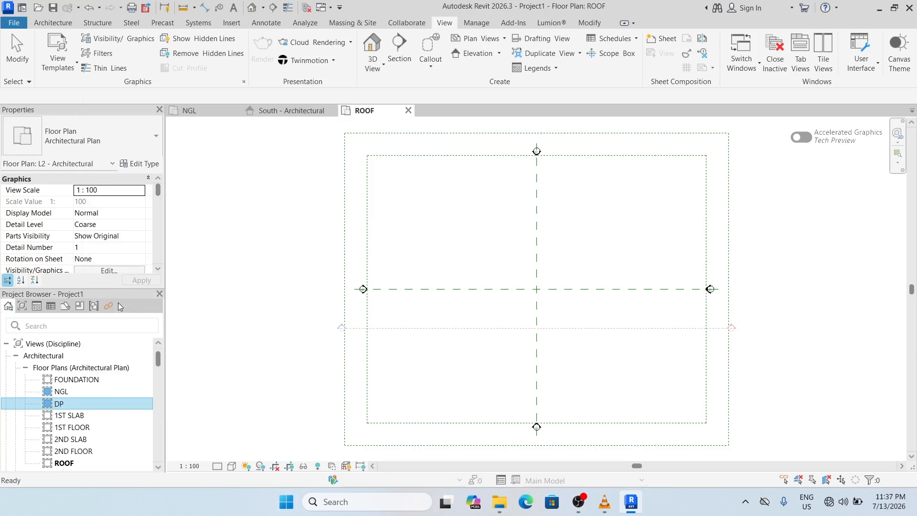
type("C")
key("Return")
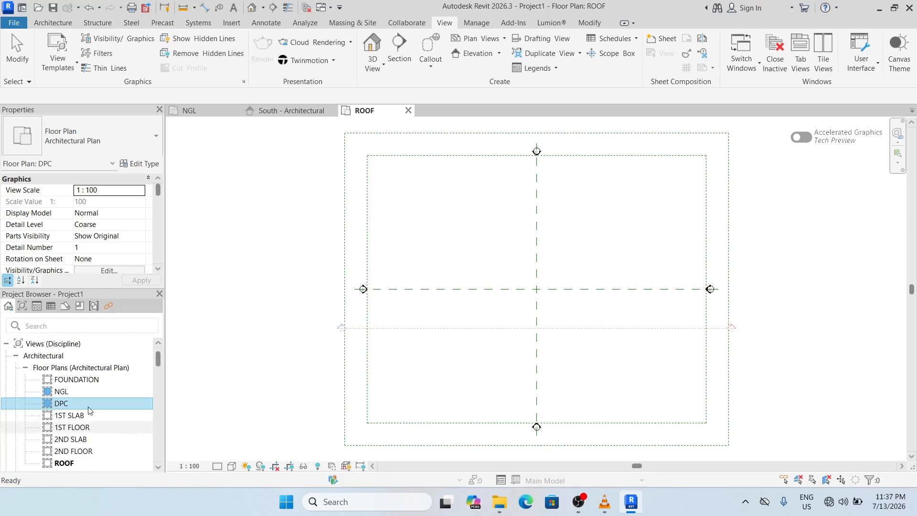
scroll(110, 397, "down", 5)
scroll(113, 393, "up", 5)
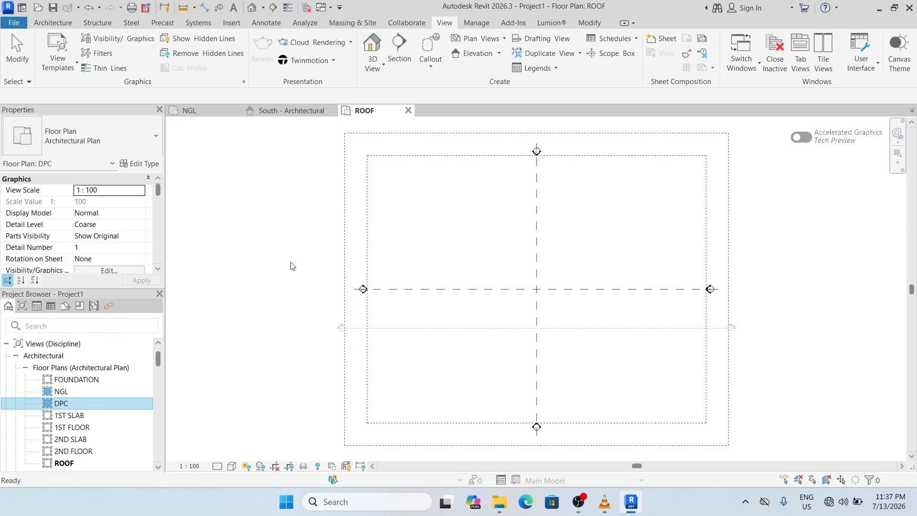
scroll(293, 266, "down", 3)
scroll(383, 319, "up", 2)
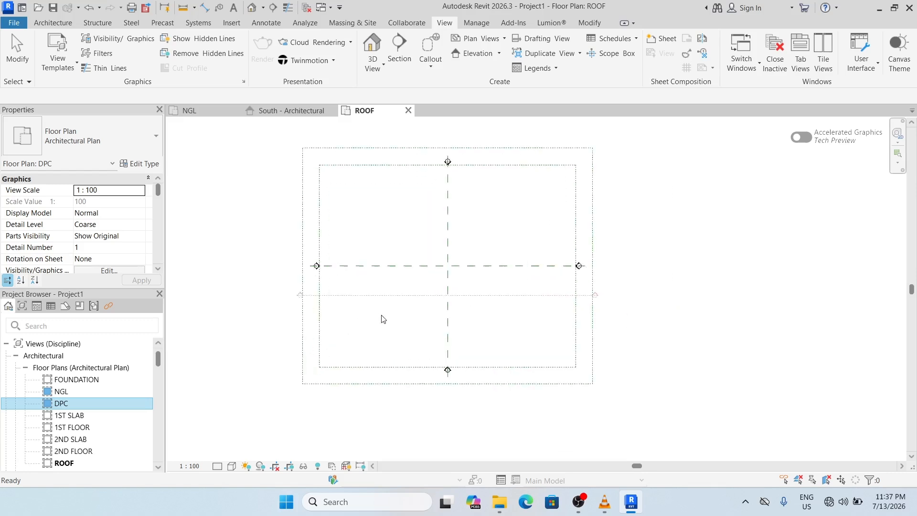
scroll(383, 319, "up", 1)
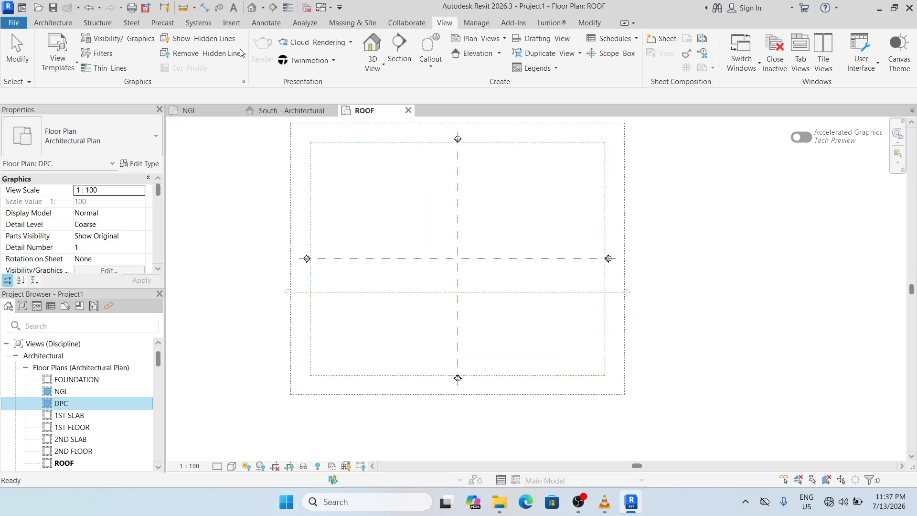
Open the default 3D view and examine the level lines and their heads from FOUNDATION to ROOF inside the scope boxes.
left_click(254, 10)
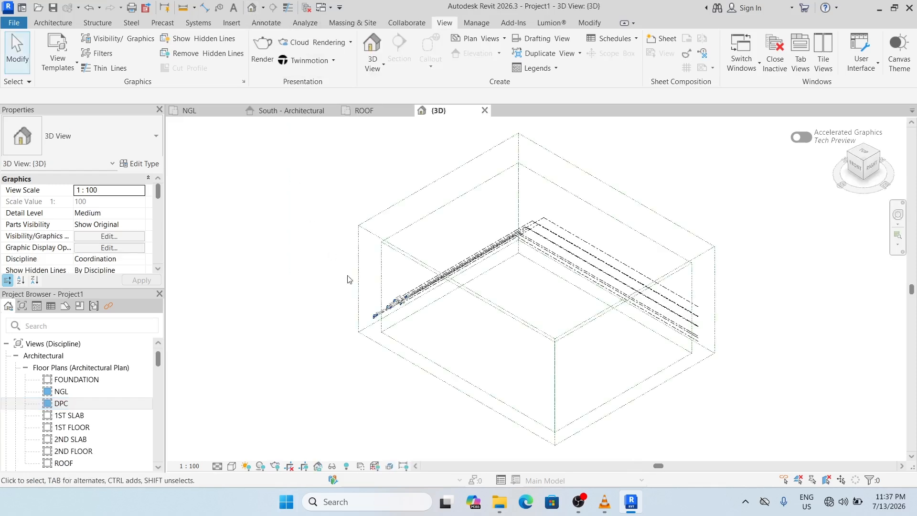
scroll(437, 359, "up", 5)
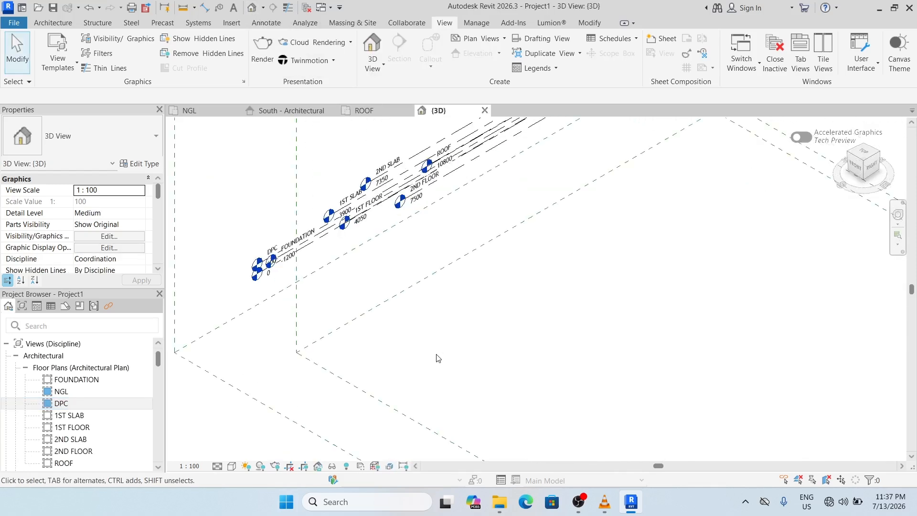
scroll(296, 334, "down", 6)
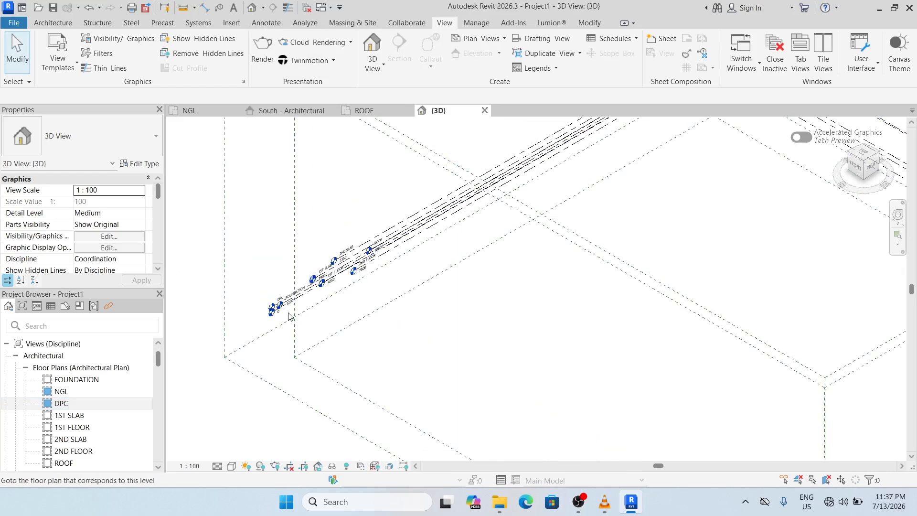
scroll(573, 333, "up", 1)
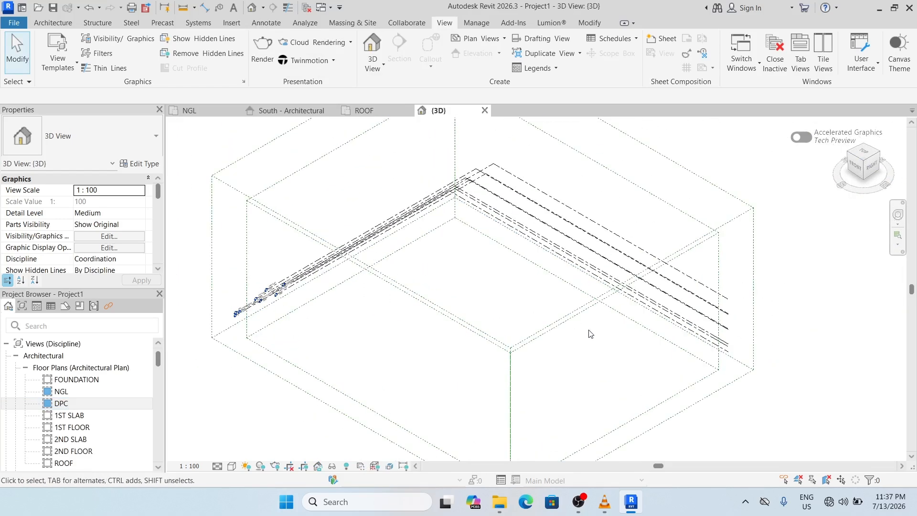
scroll(544, 306, "up", 8)
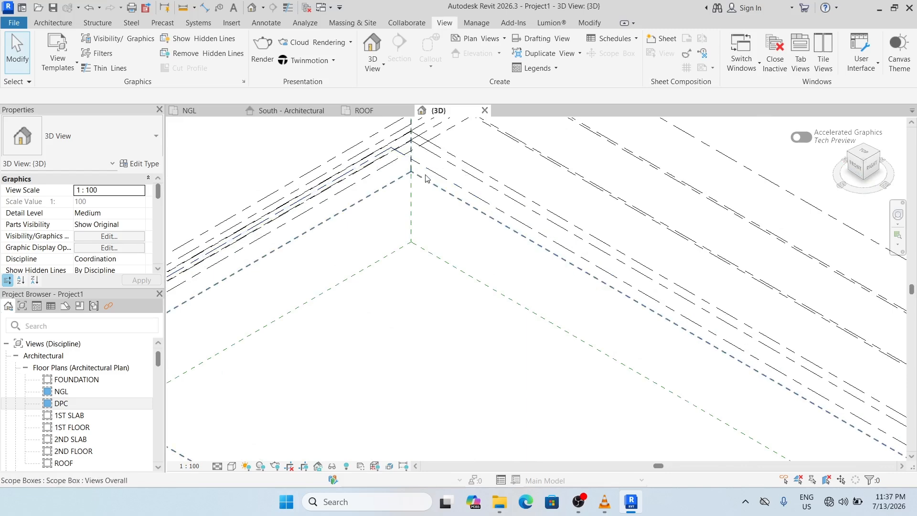
scroll(430, 186, "down", 3)
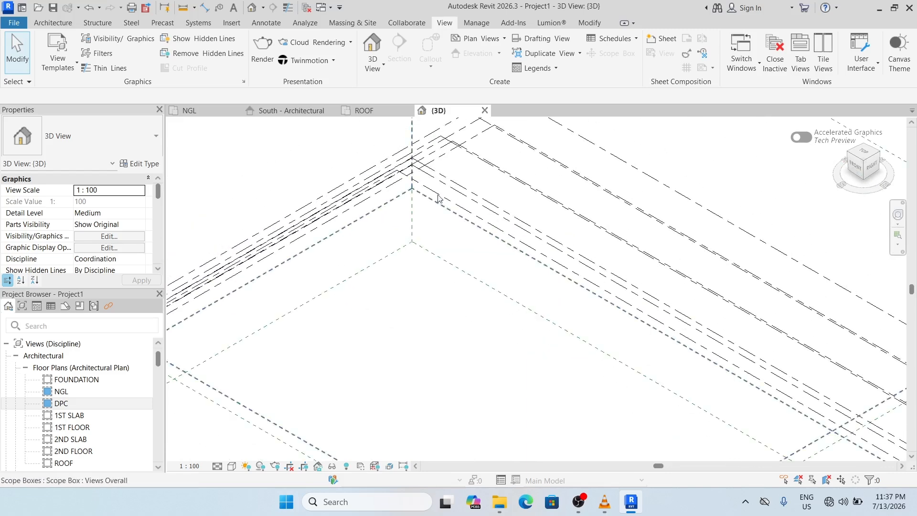
scroll(437, 197, "down", 5)
scroll(210, 288, "up", 4)
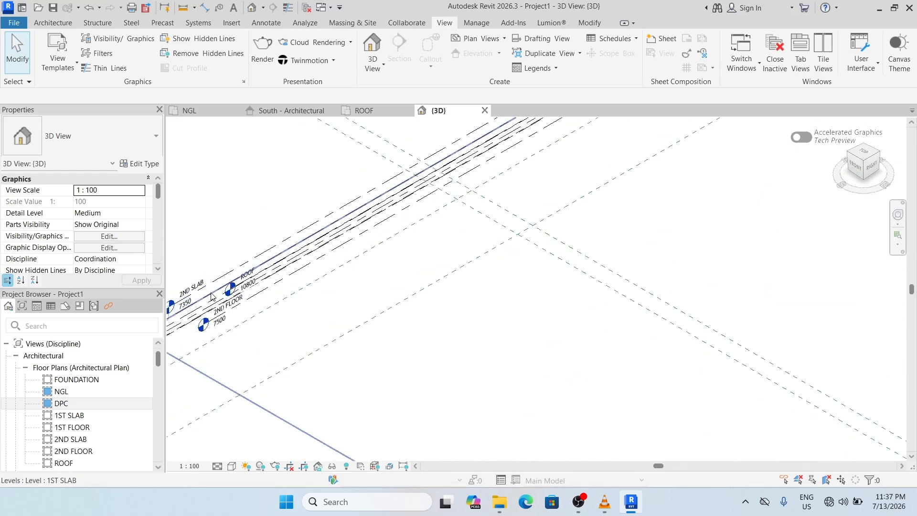
scroll(215, 298, "down", 4)
scroll(258, 315, "up", 2)
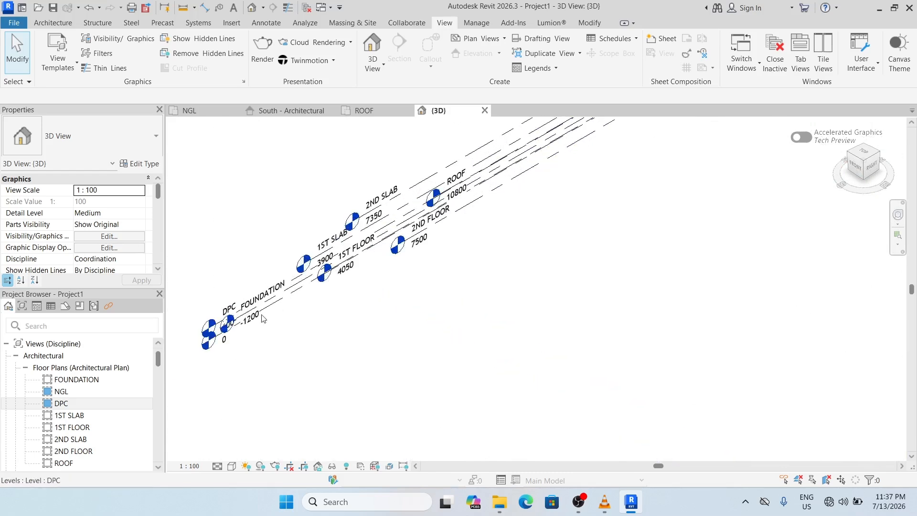
scroll(263, 318, "up", 4)
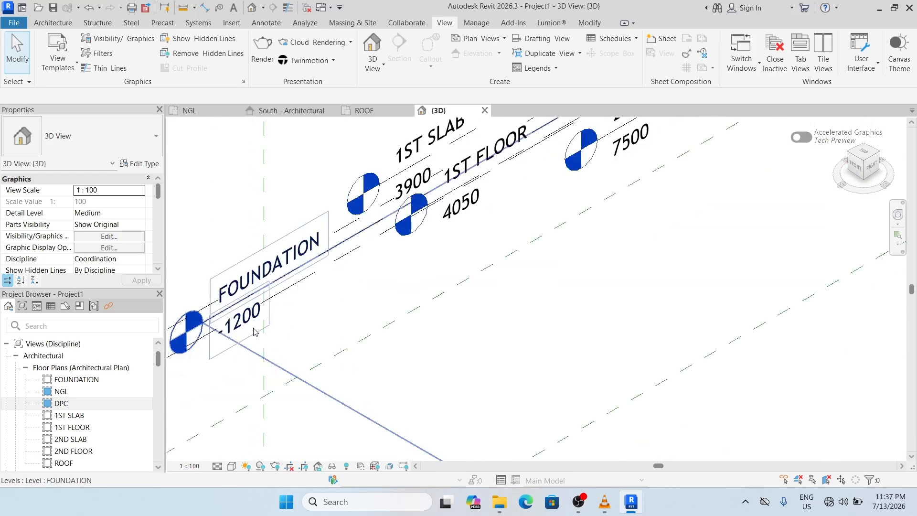
scroll(255, 331, "down", 6)
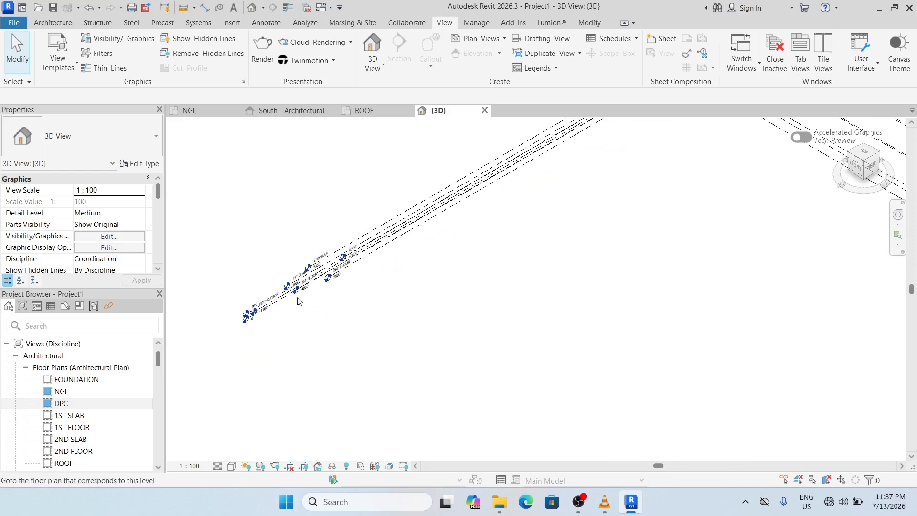
scroll(298, 301, "down", 5)
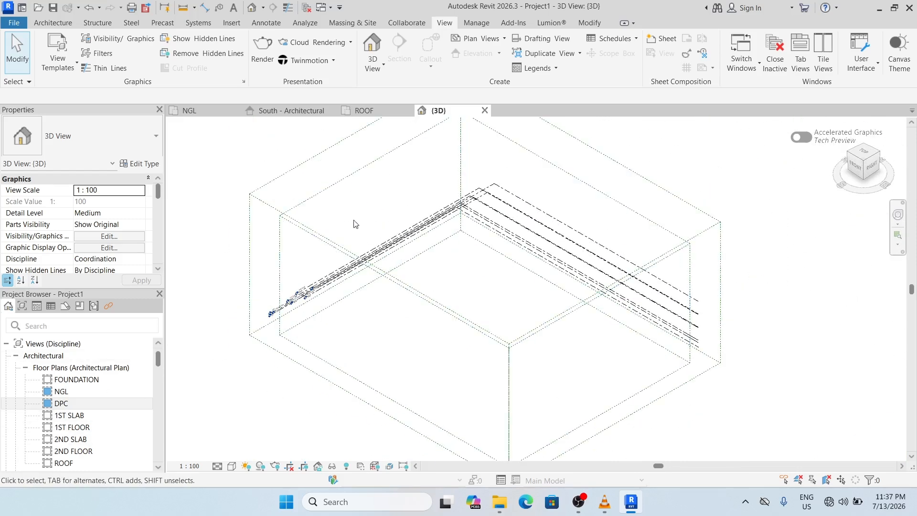
scroll(372, 272, "up", 1)
scroll(365, 281, "down", 4)
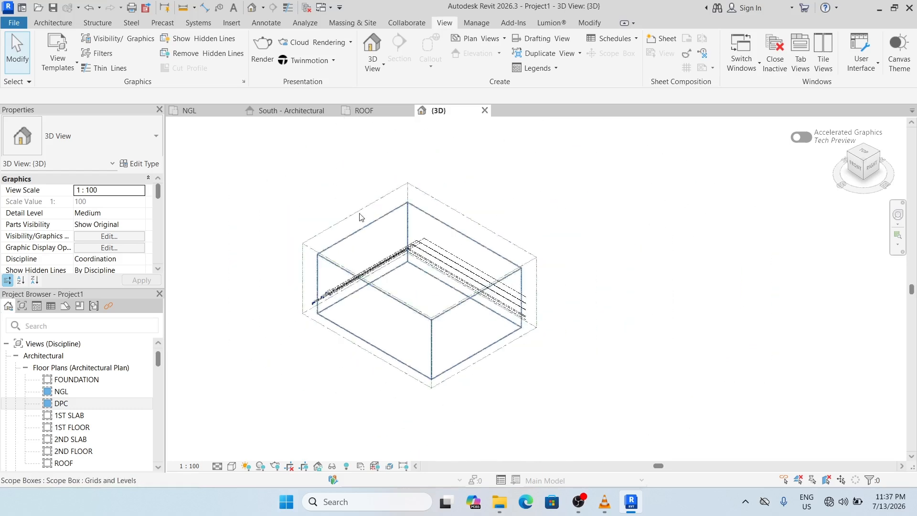